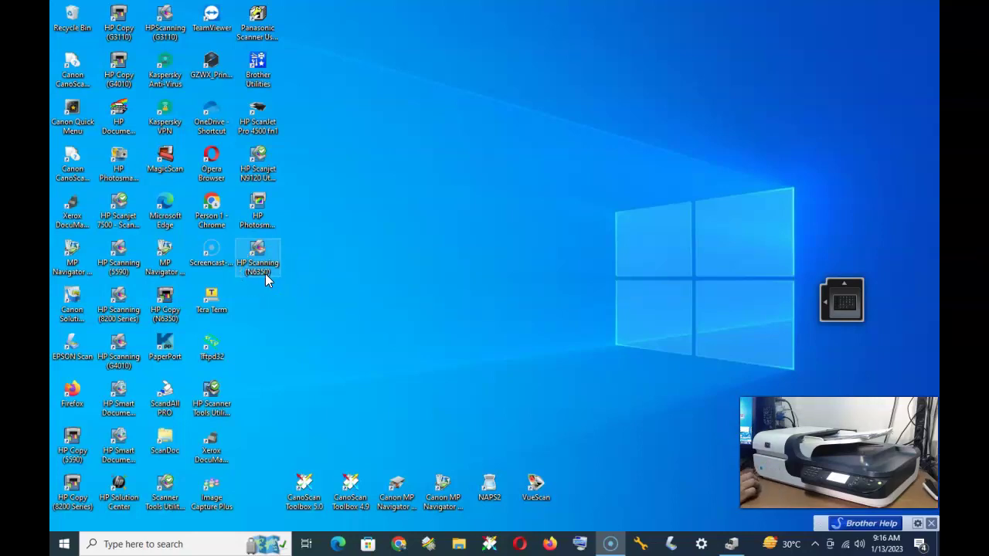
- Launch HP Scanning for the Scanjet N6350 from its desktop icon
click(275, 282)
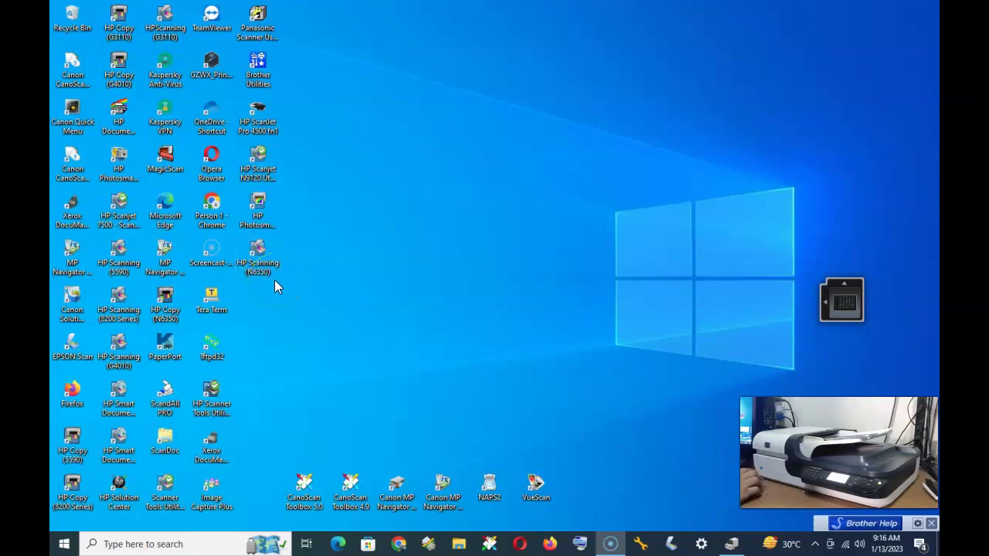
click(268, 268)
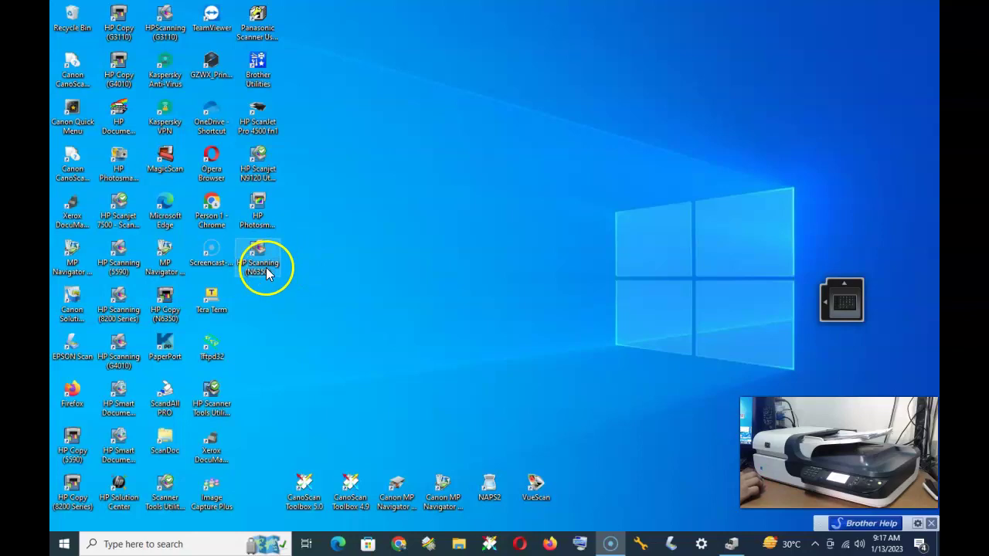
click(452, 244)
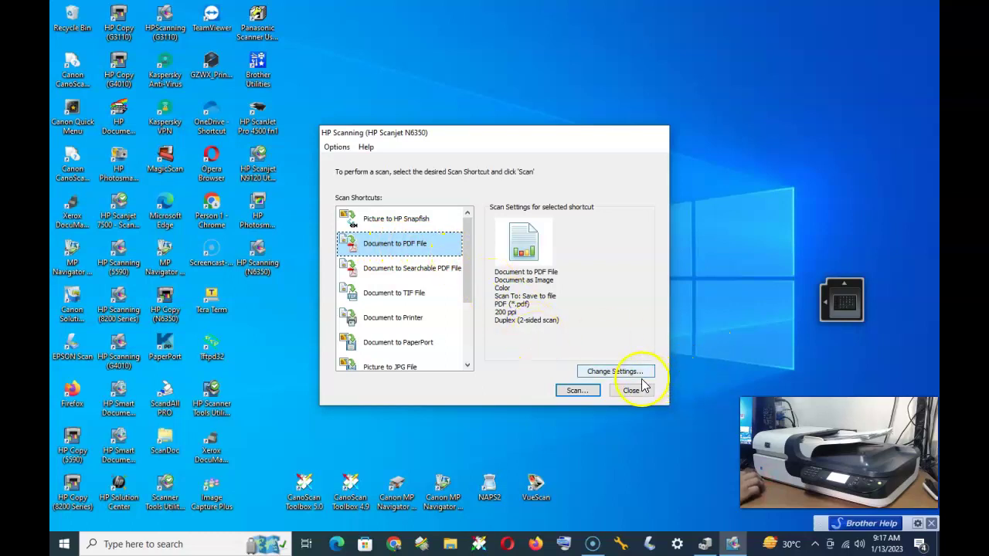
- Choose the Document to PDF File shortcut and scroll through the Scan Shortcuts list
click(467, 364)
click(468, 364)
click(467, 365)
click(467, 365)
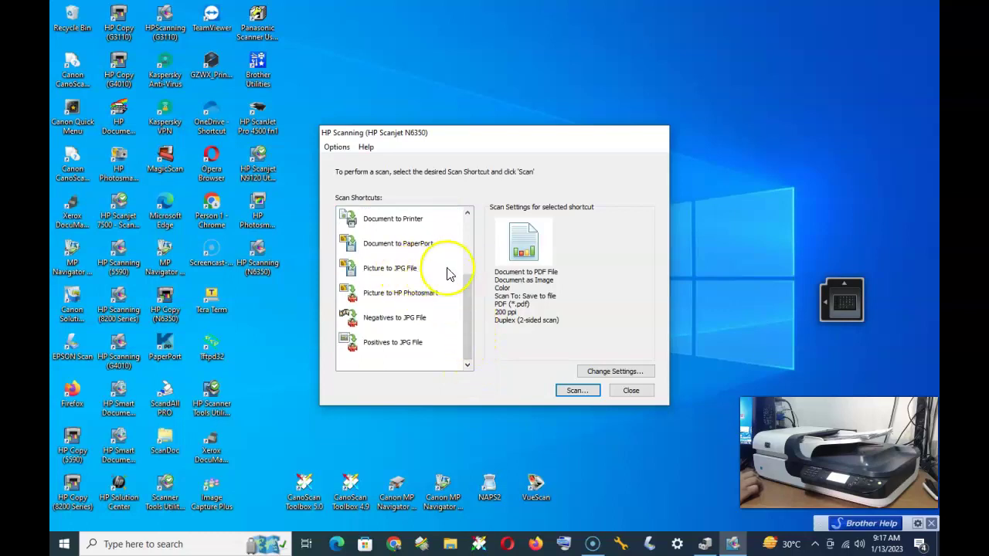
scroll(473, 305, up, 1)
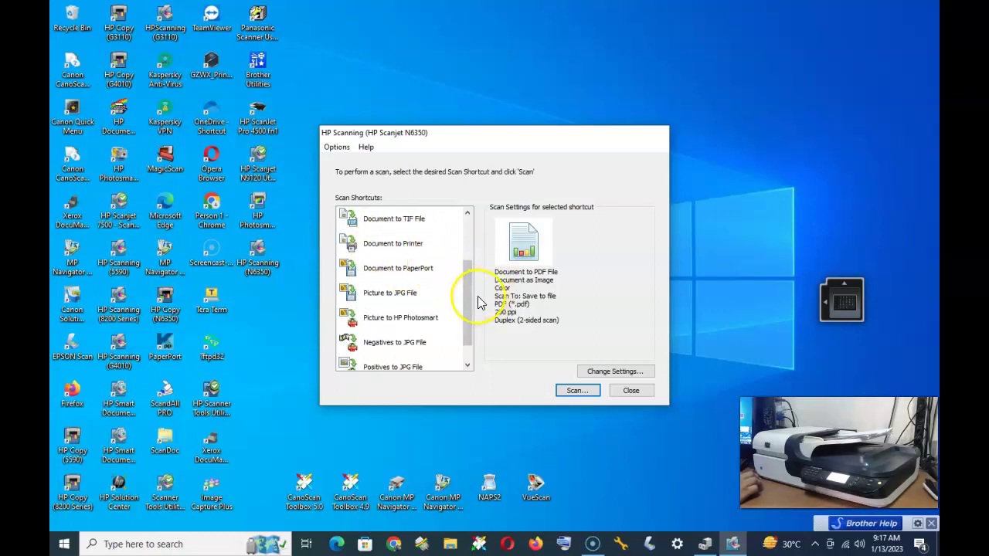
drag(474, 309, 477, 259)
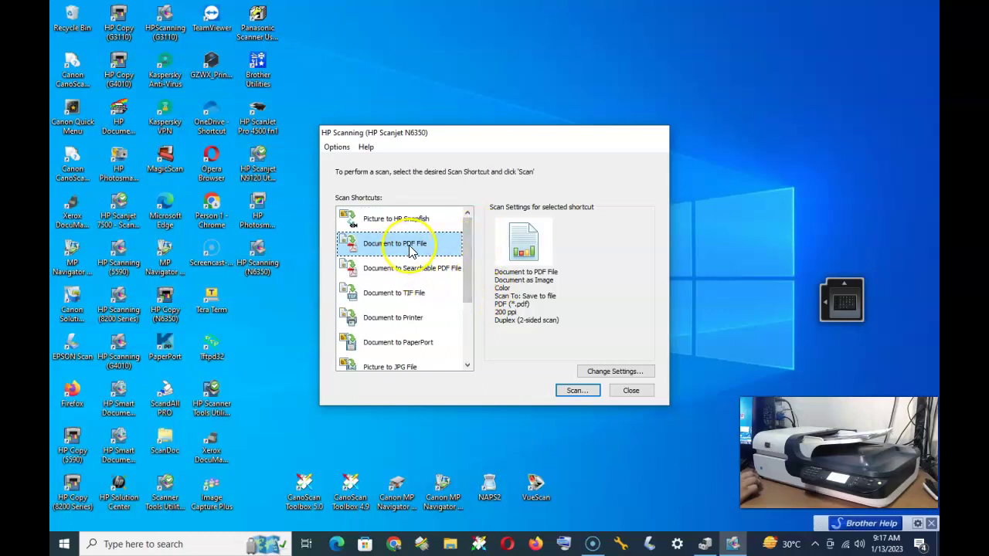
- In Advanced Document Settings, keep 200 ppi resolution and uncheck Scan both sides (Duplex)
click(611, 369)
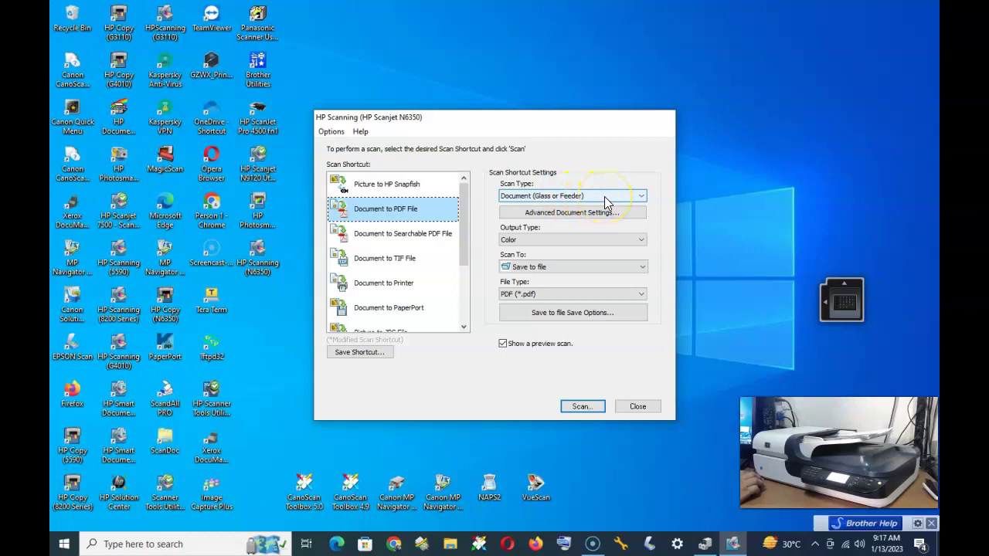
click(581, 217)
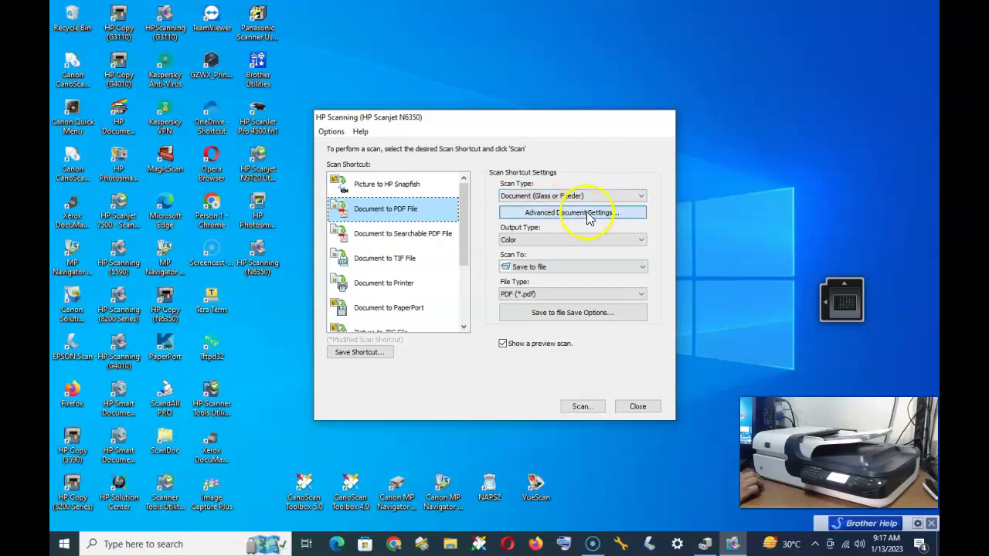
click(386, 202)
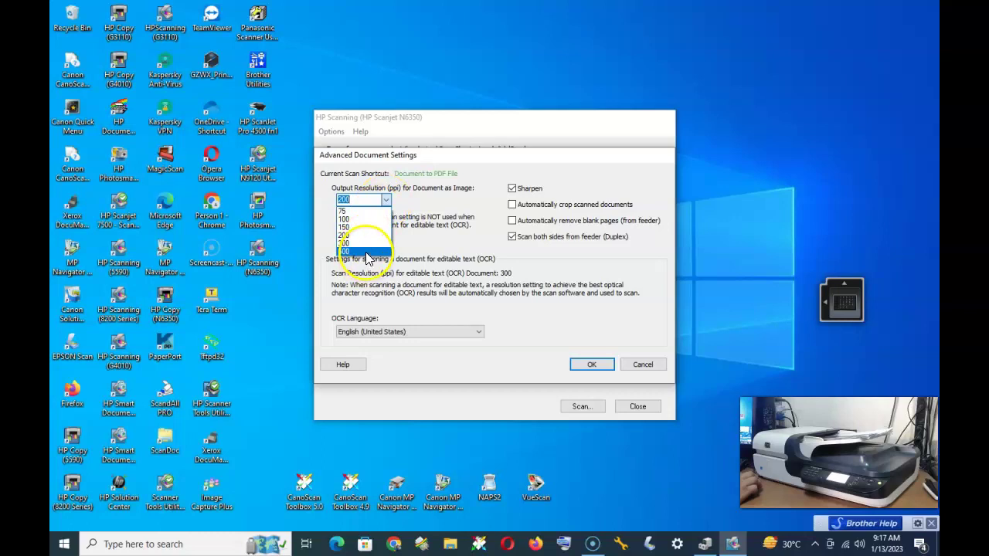
click(375, 235)
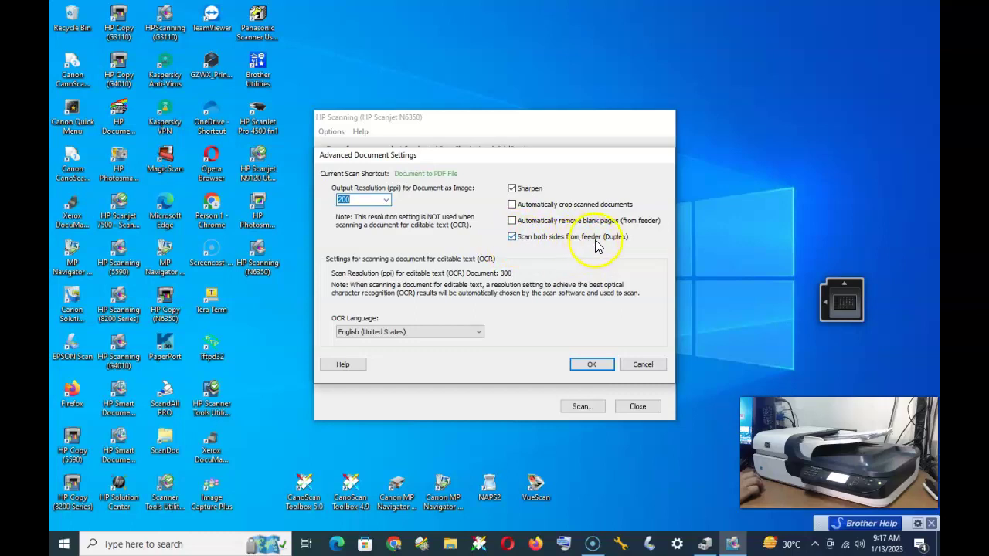
click(511, 237)
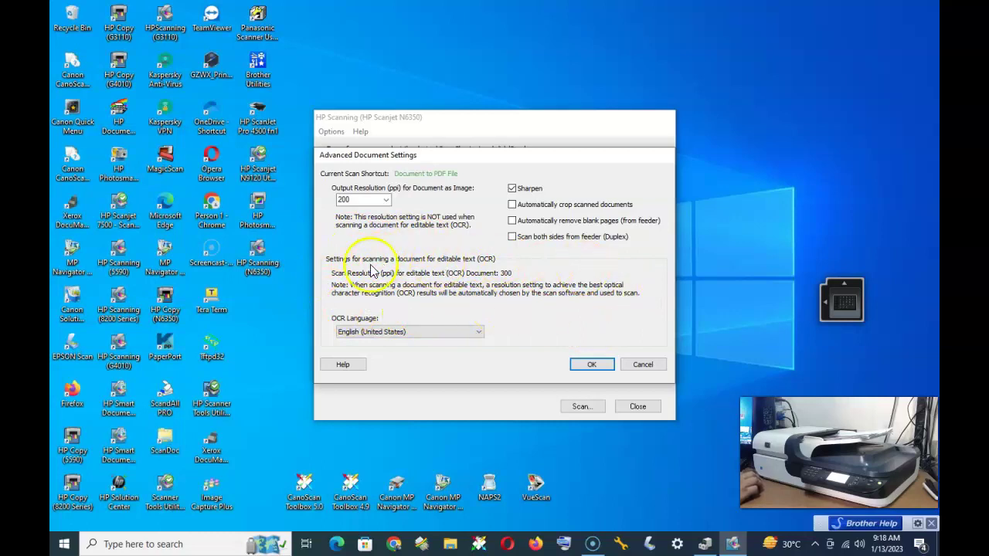
- Apply the advanced settings, keep Color output and PDF (*.pdf), and open Save Options
click(592, 365)
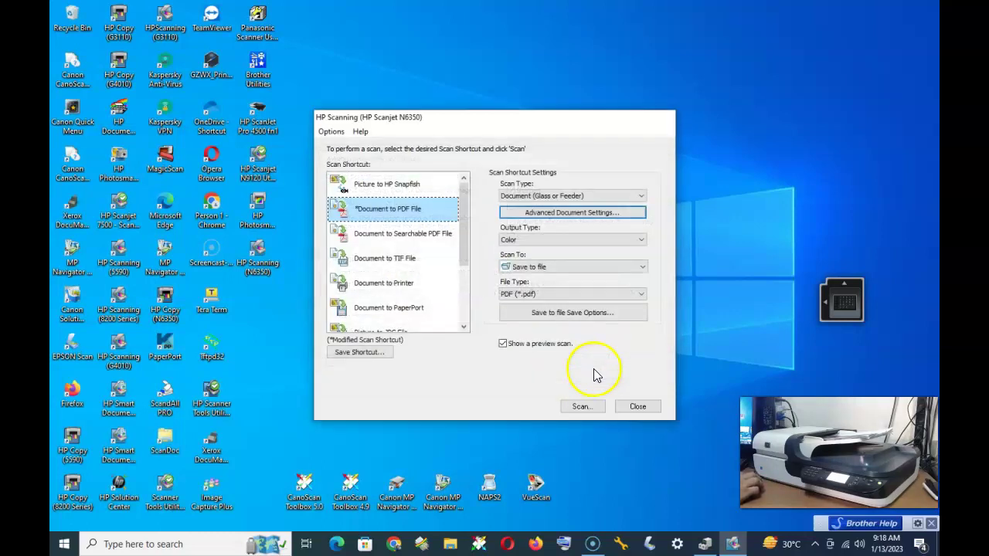
click(594, 240)
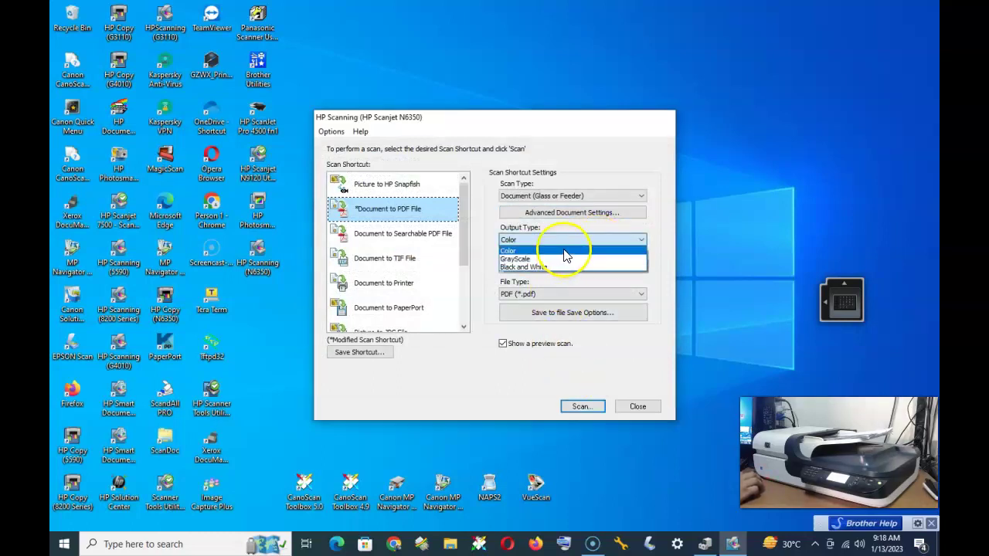
click(568, 251)
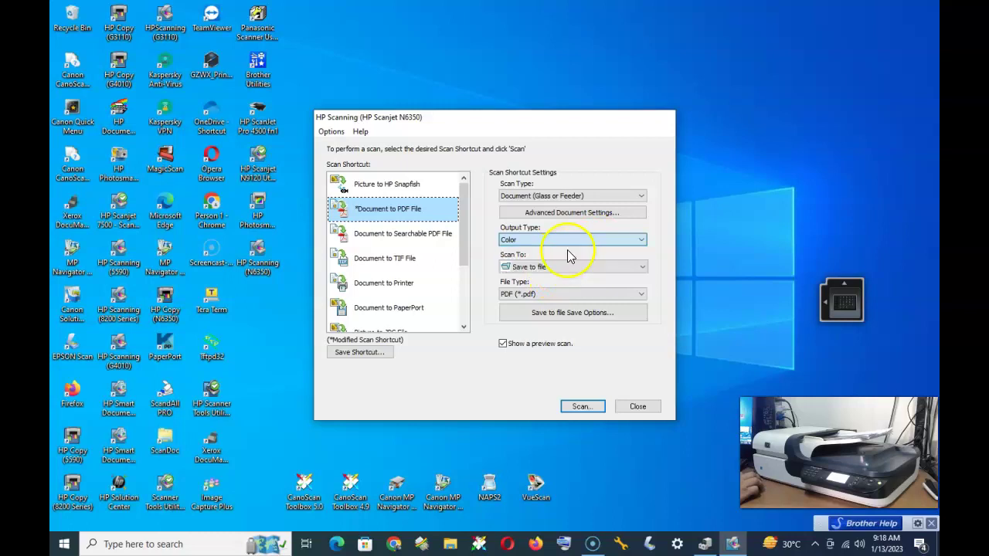
click(572, 297)
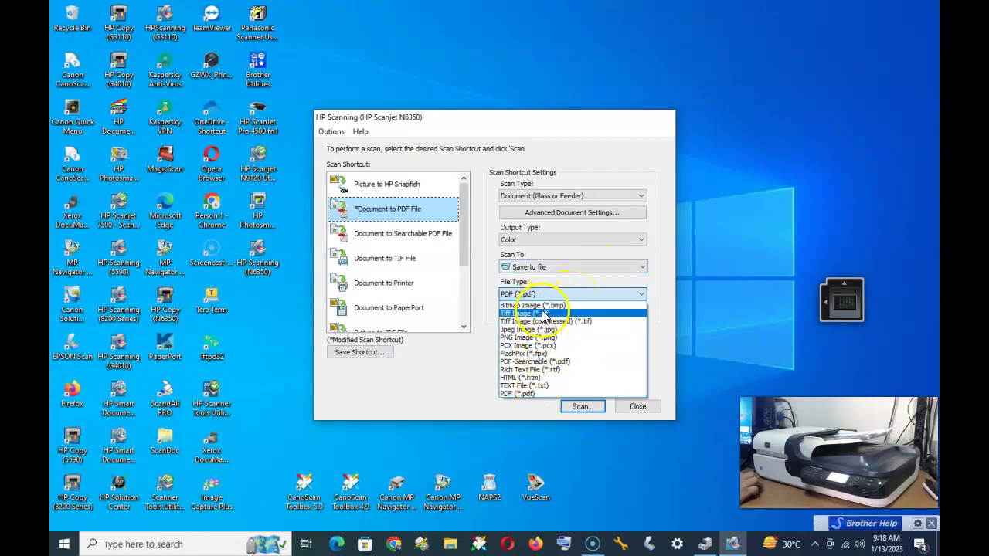
click(533, 393)
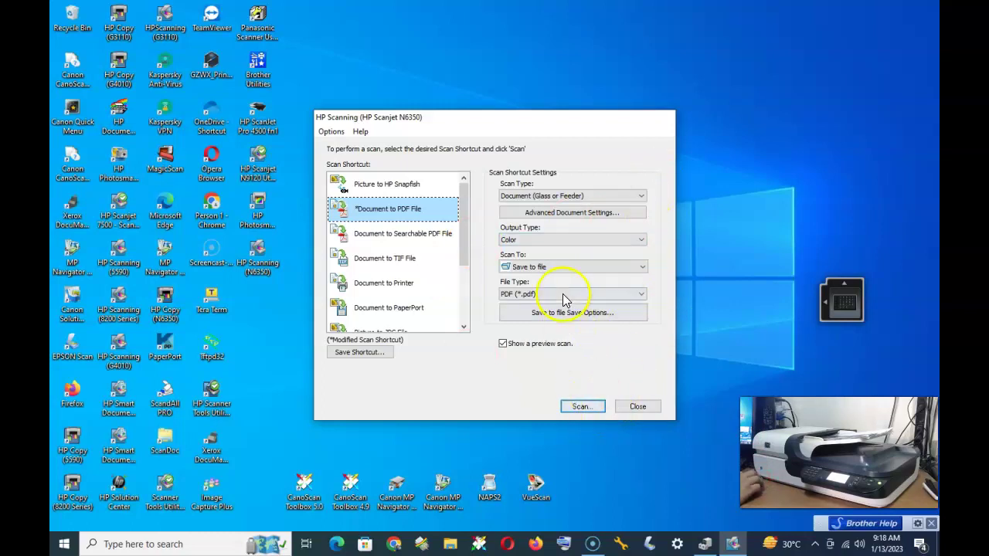
click(595, 325)
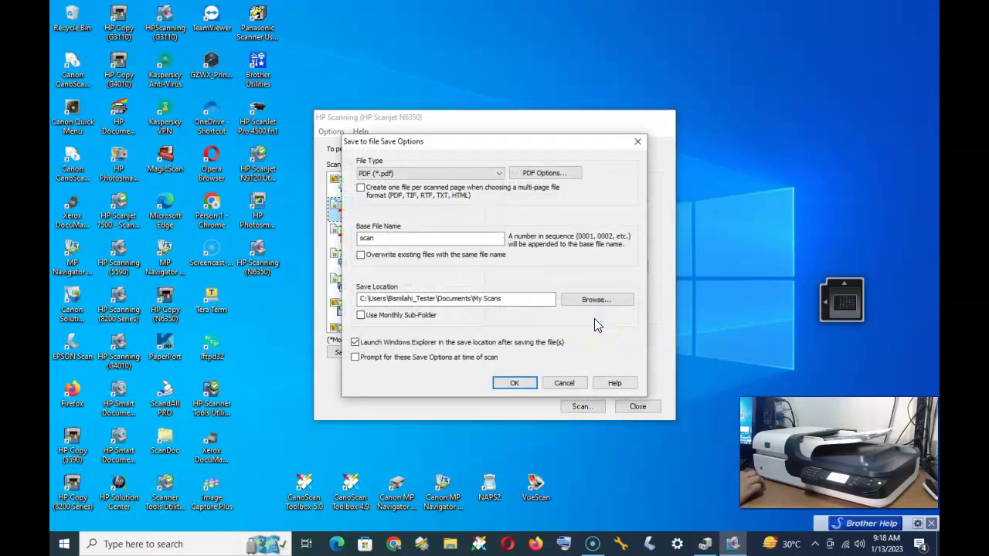
- Keep PDF as the saved format and replace the base file name 'scan' with the user's name
click(498, 174)
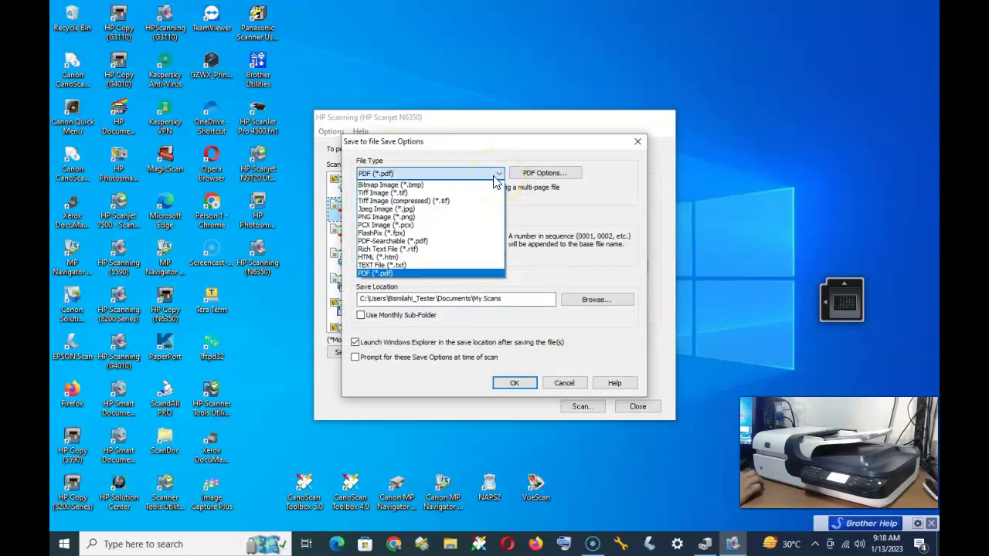
click(493, 177)
double_click(463, 238)
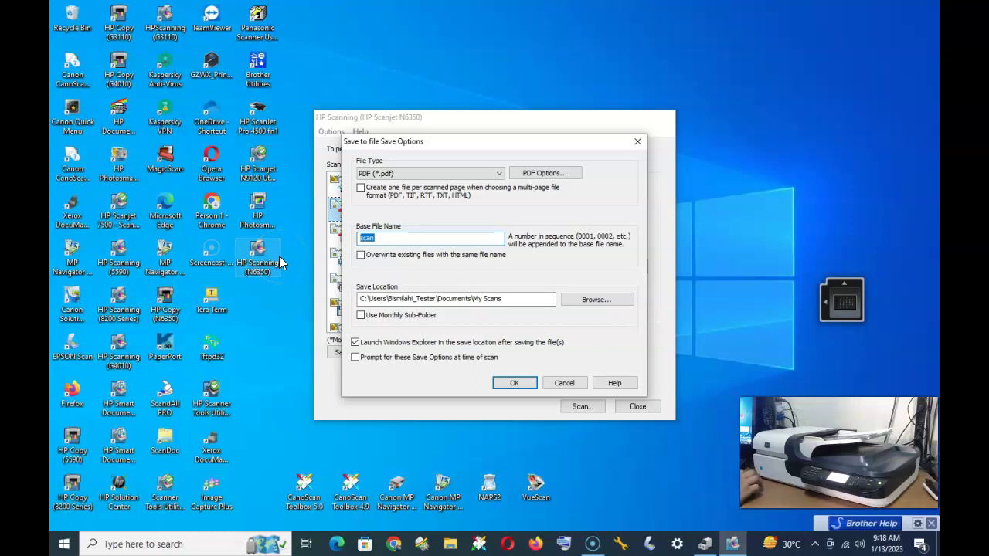
text(St)
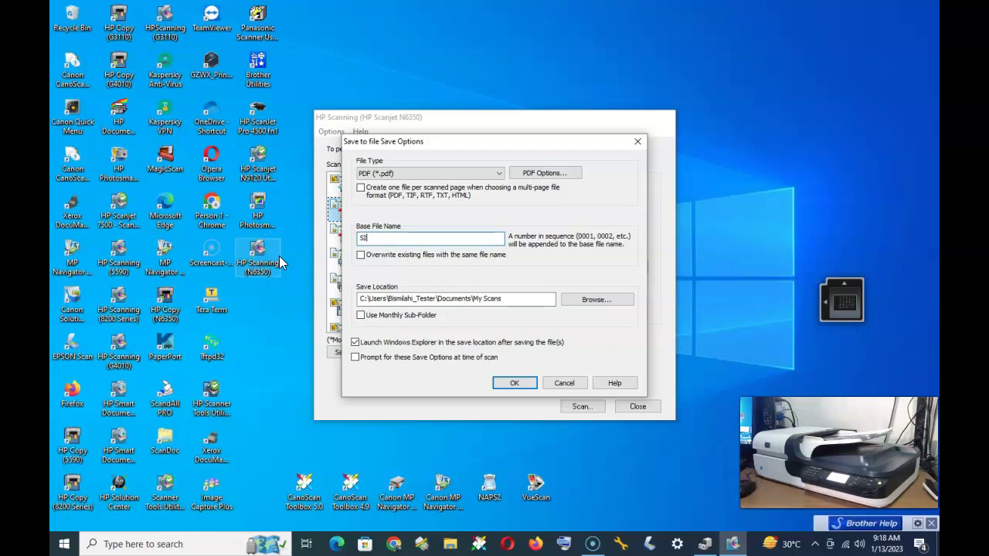
key(BackSpace)
key(BackSpace)
text(sigit)
key(BackSpace)
key(BackSpace)
key(BackSpace)
key(BackSpace)
key(BackSpace)
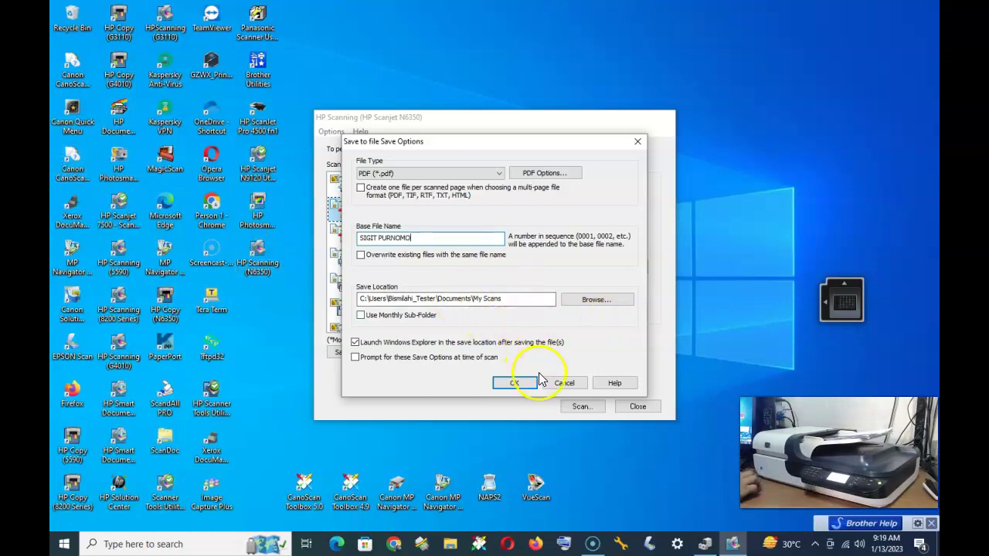
- Leave the My Scans save location unchanged and accept the Save Options
click(622, 301)
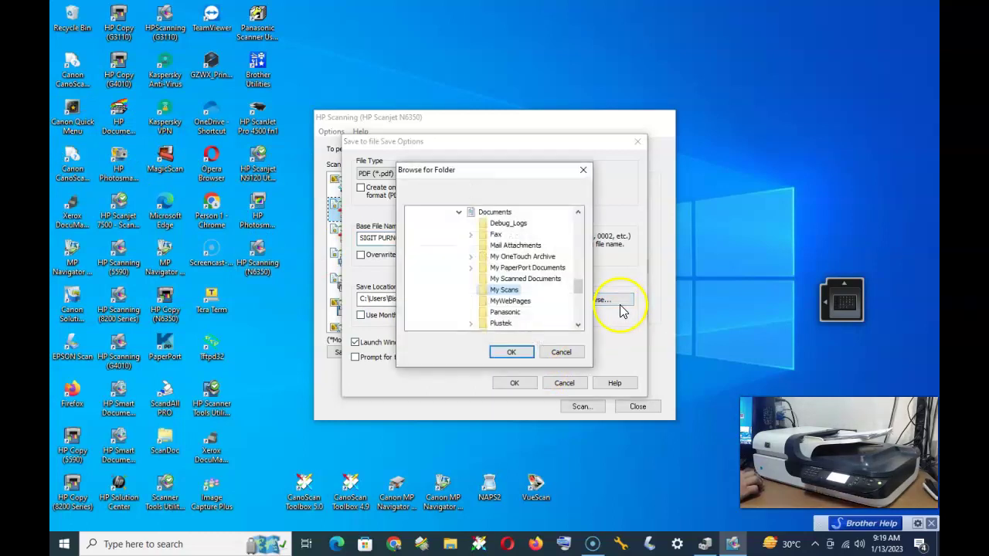
click(559, 352)
click(529, 383)
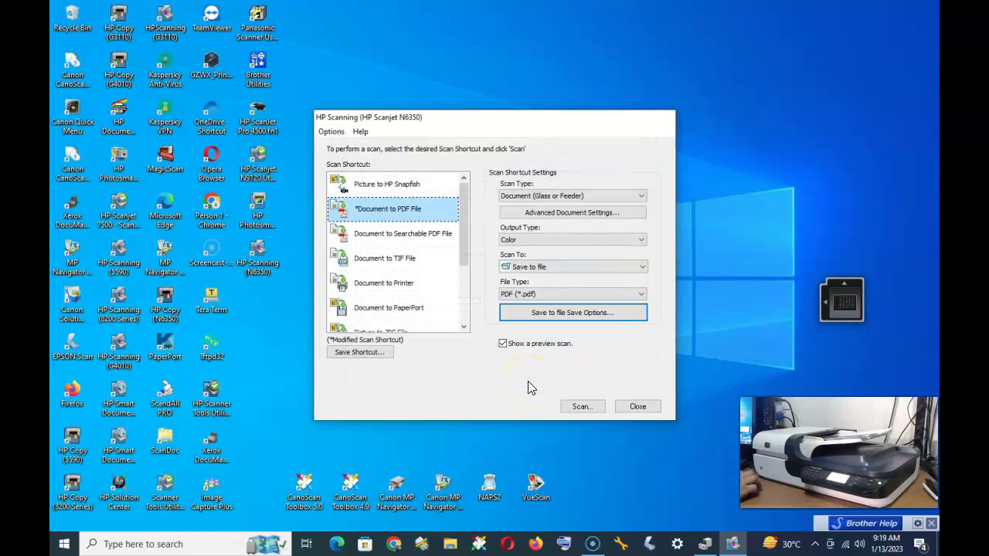
- Scan the loaded document batch in colour at 200 ppi
click(594, 408)
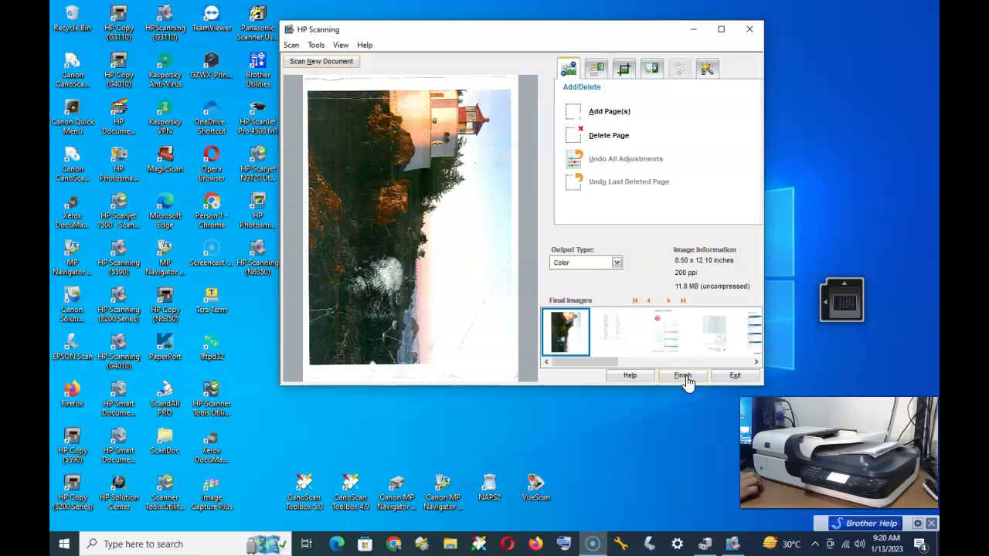
- Finish the scan job so the pages are saved to My Scans
click(683, 386)
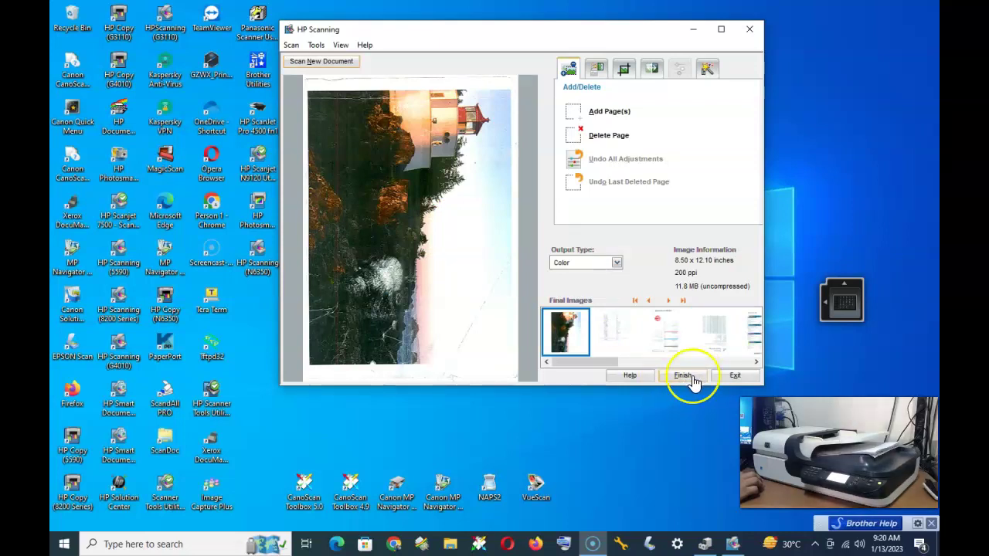
click(692, 378)
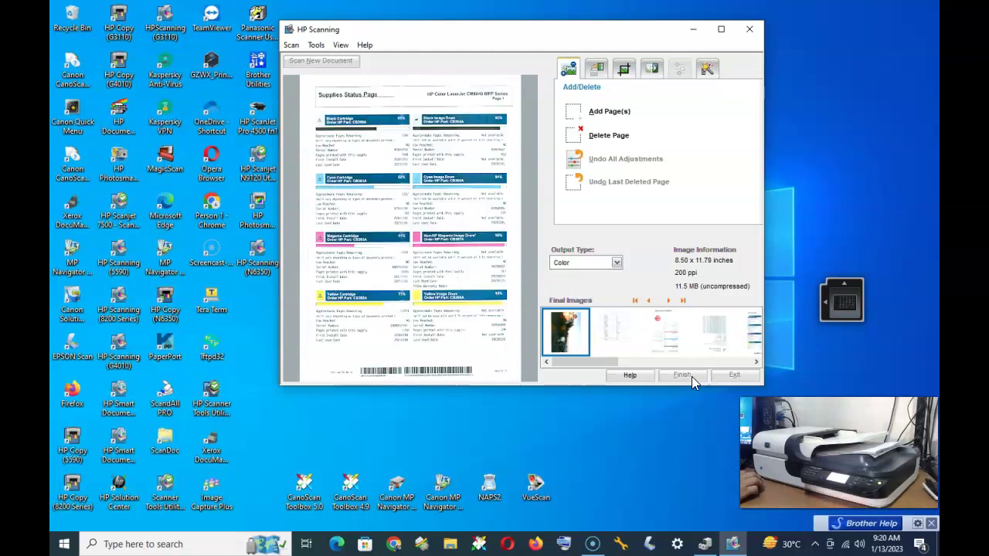
click(691, 376)
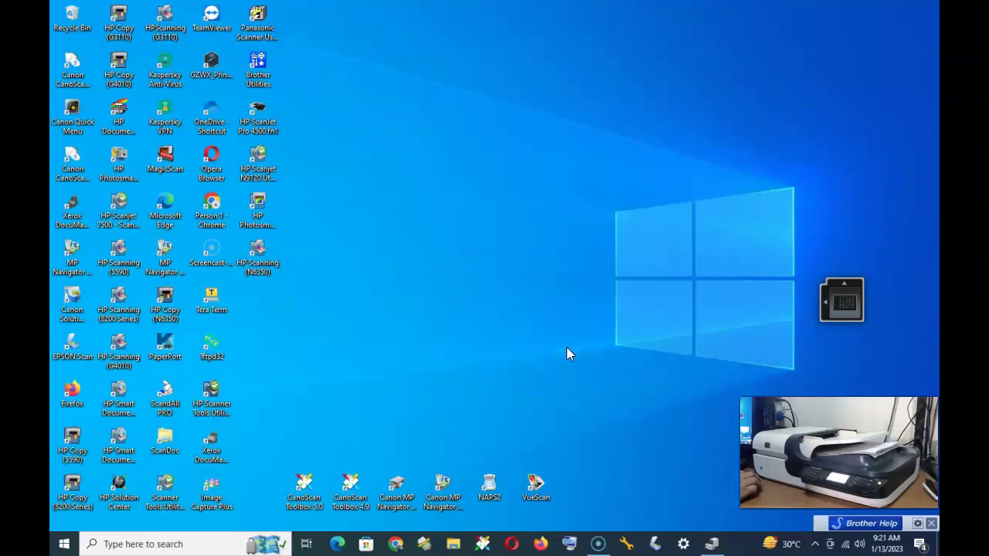
- Open the newest 4,805 KB scanned PDF from Documents > My Scans in Firefox
click(508, 505)
click(454, 542)
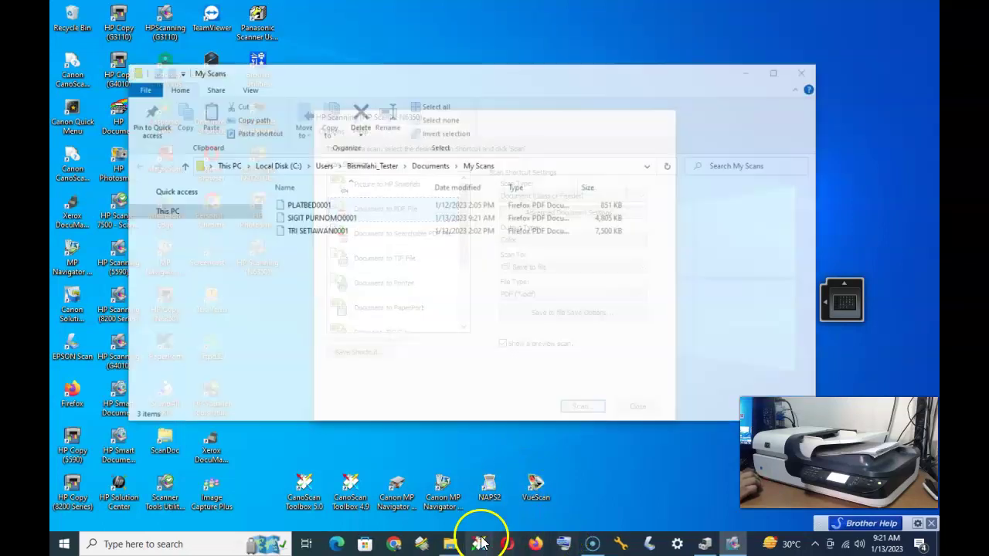
double_click(322, 219)
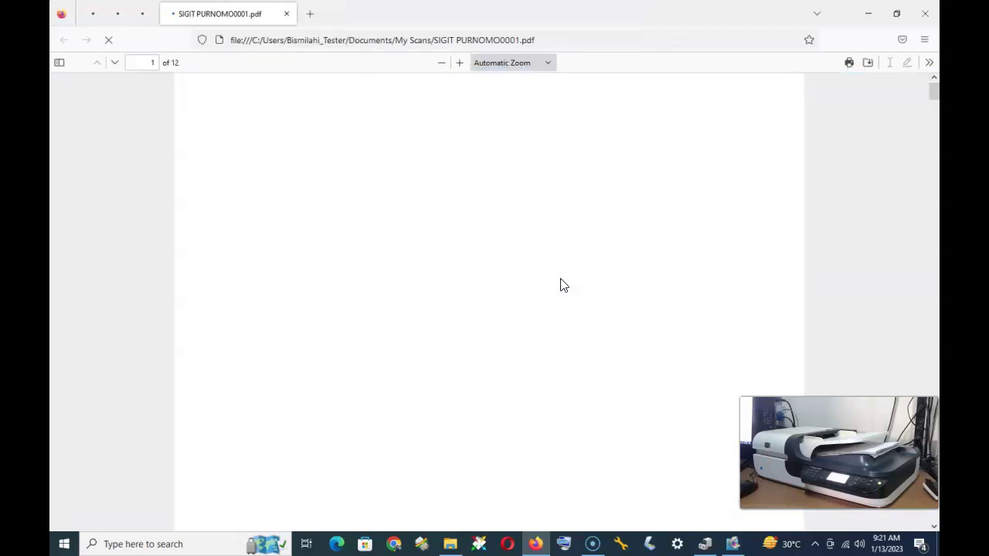
- Scroll the 12-page scanned PDF from the lighthouse photo down to page 6
click(562, 281)
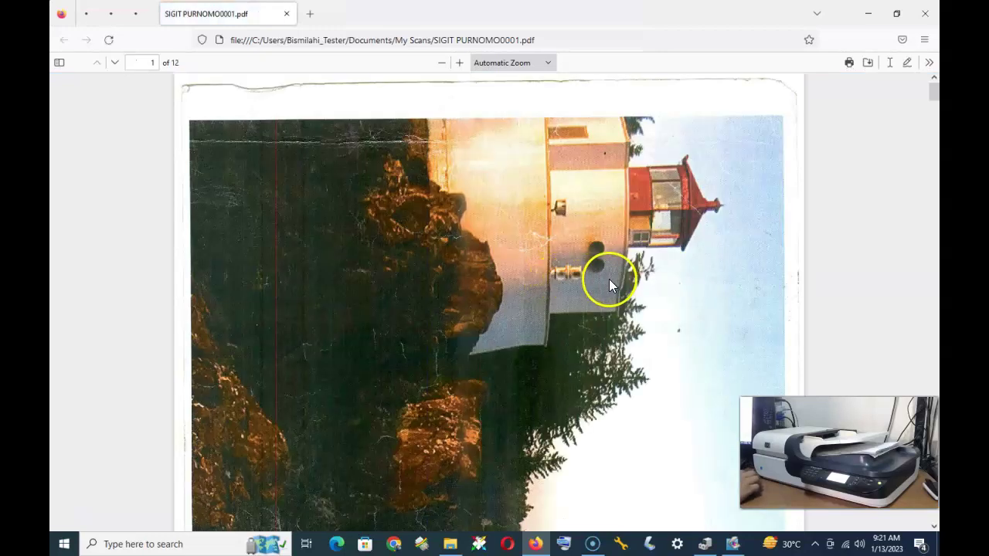
scroll(604, 279, down, 10)
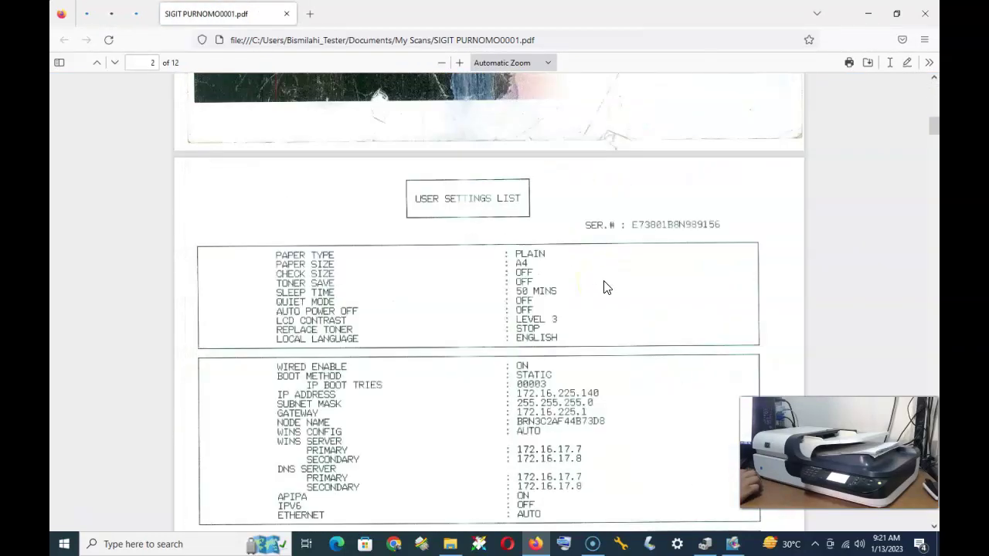
scroll(553, 264, down, 15)
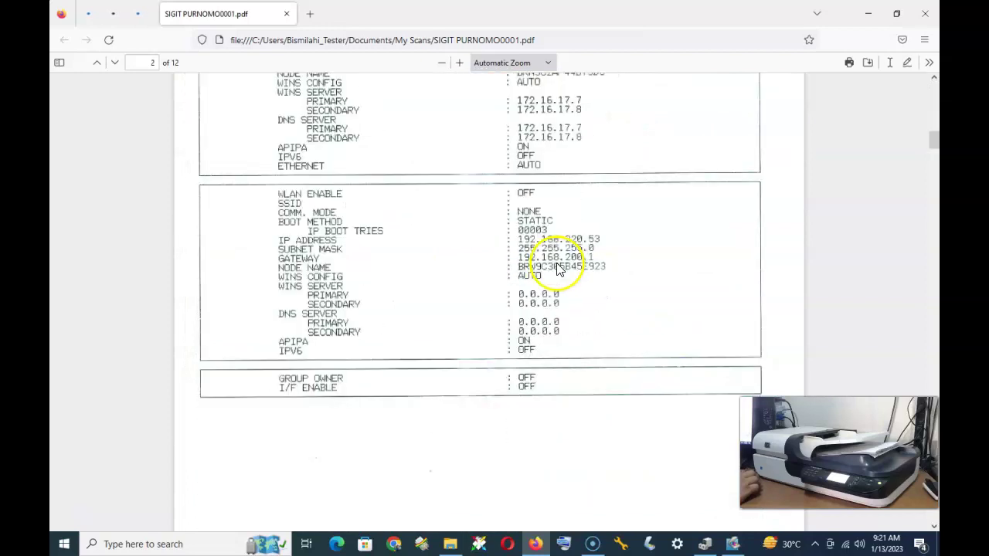
scroll(566, 275, down, 15)
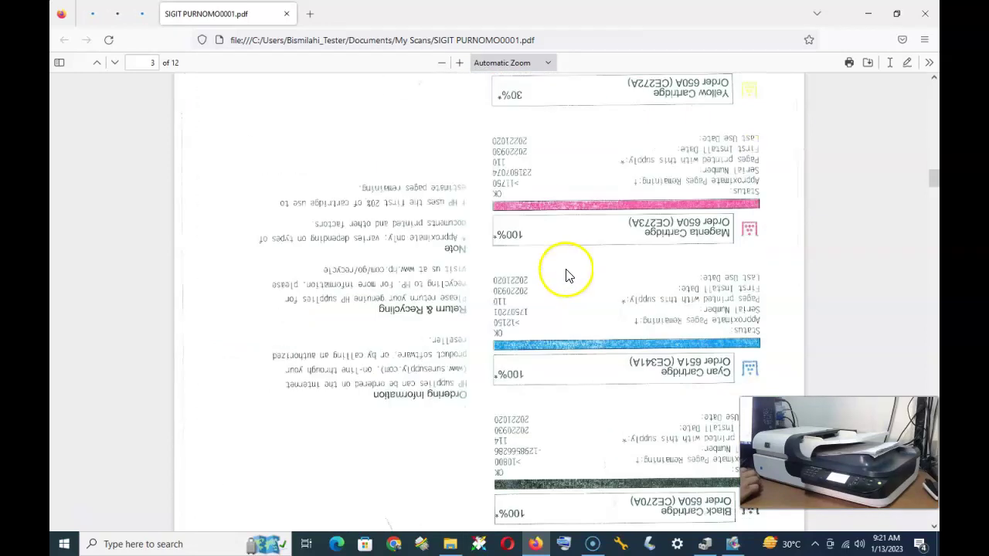
scroll(581, 285, down, 15)
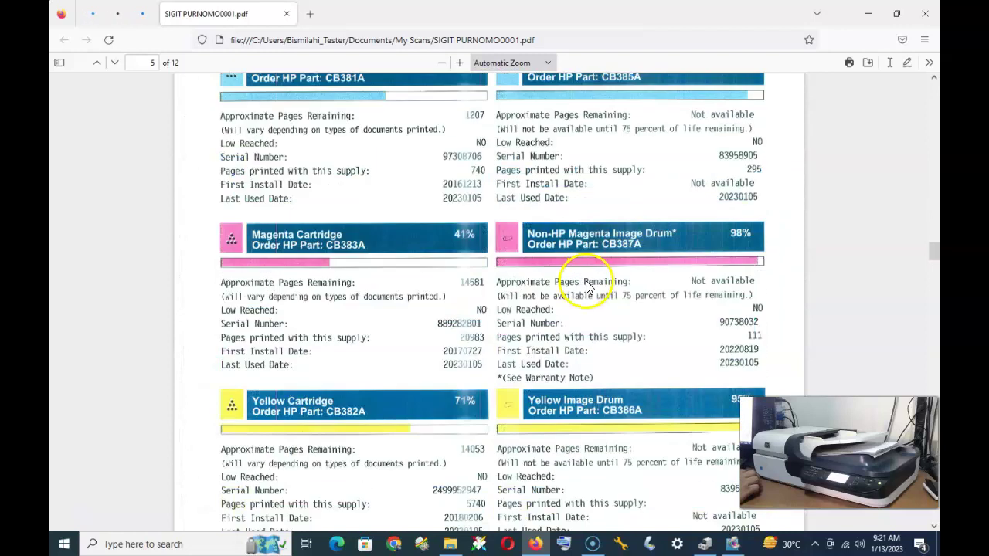
scroll(586, 287, down, 4)
scroll(587, 289, down, 4)
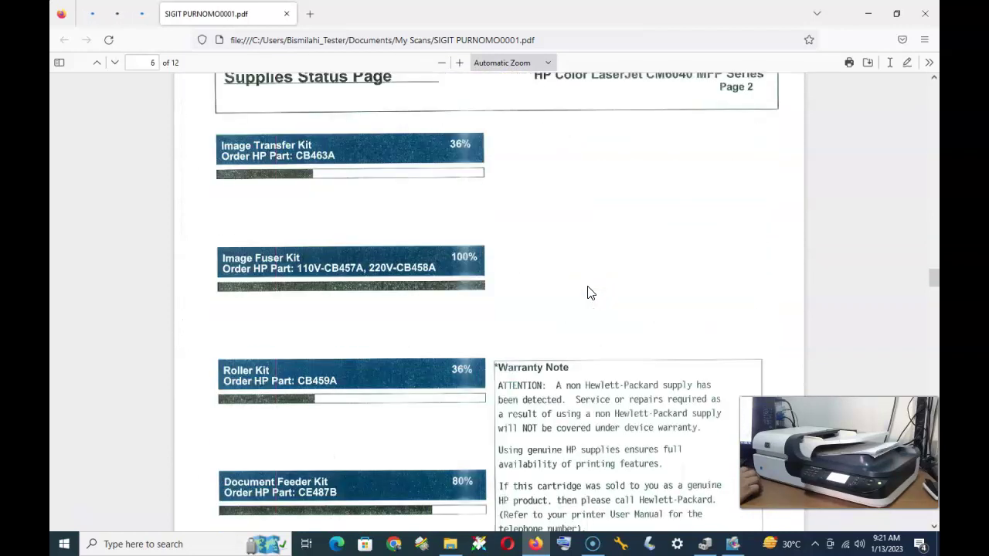
scroll(589, 292, down, 2)
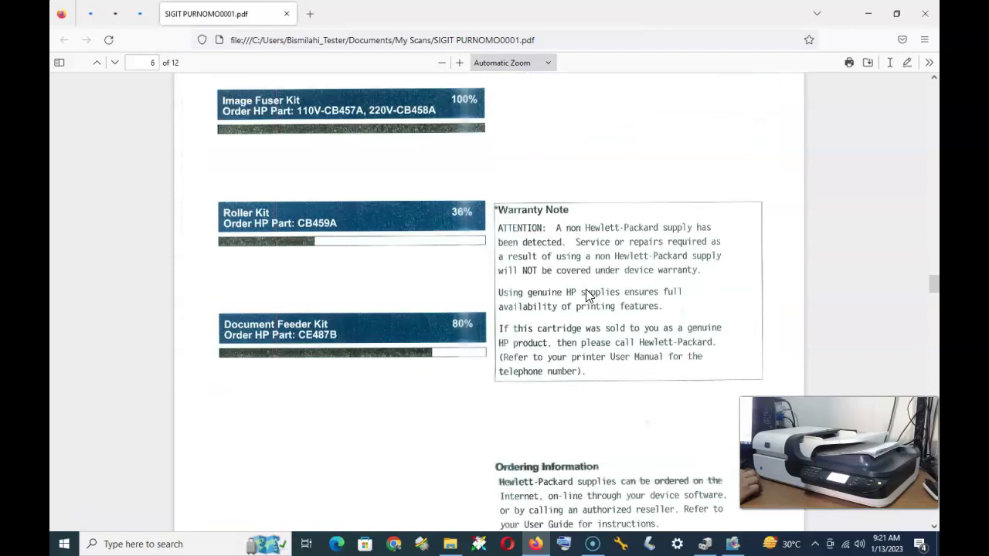
scroll(586, 297, down, 5)
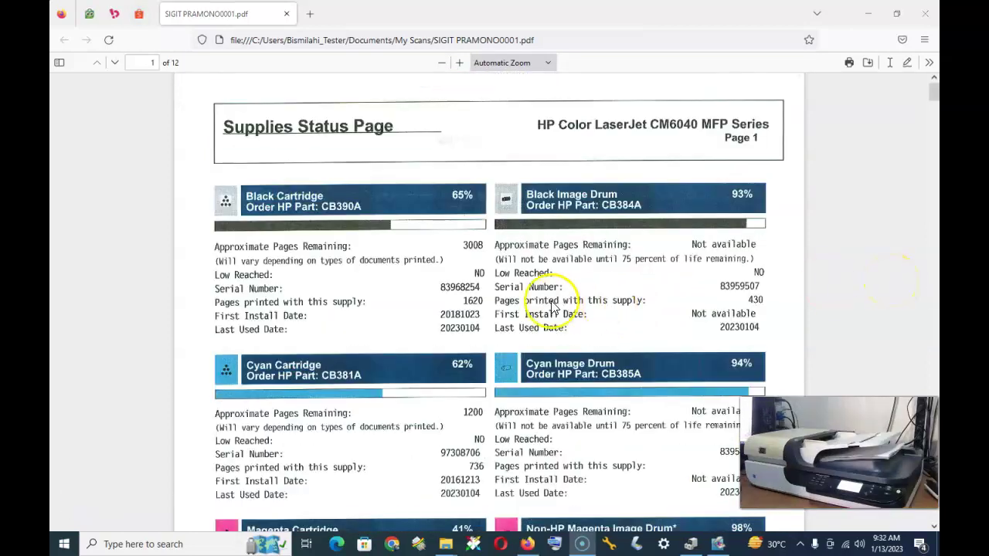
- Scroll the second 12-page PDF past the photo and test page to page 6
scroll(560, 306, down, 3)
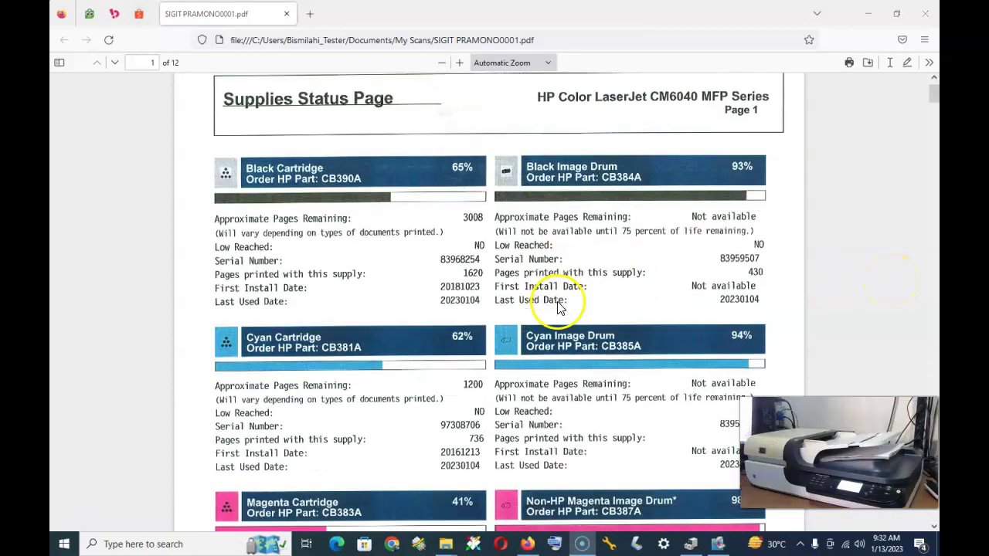
scroll(560, 306, down, 10)
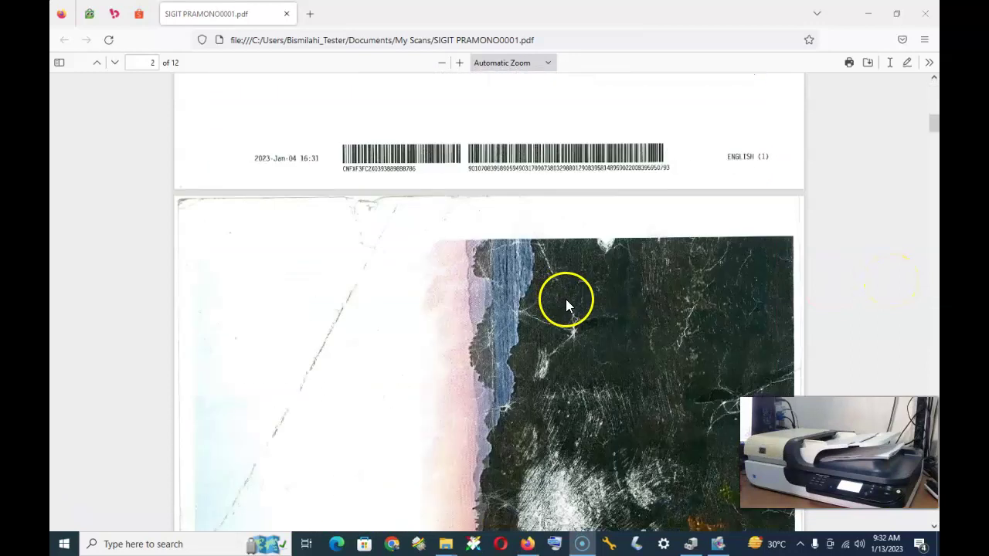
scroll(569, 310, down, 8)
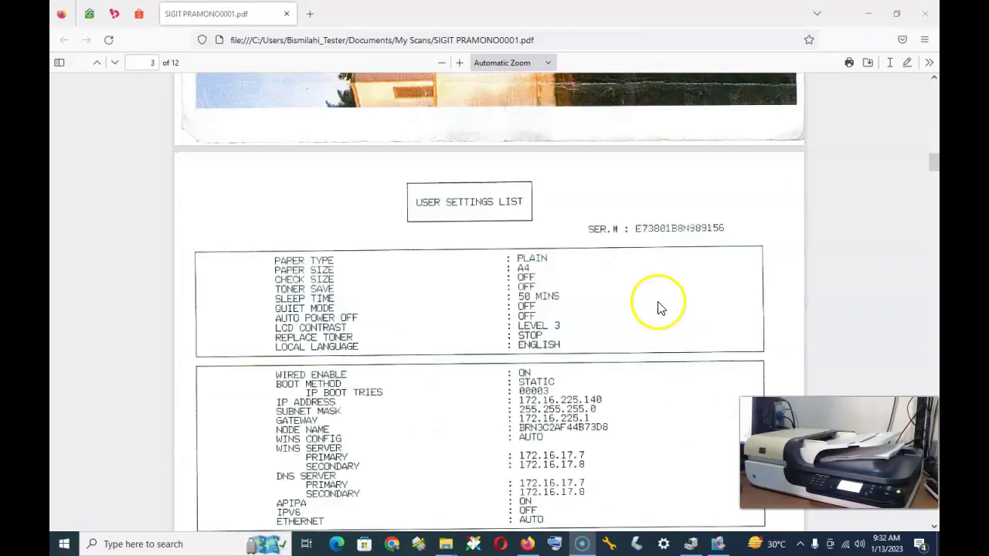
scroll(632, 319, down, 12)
scroll(602, 320, down, 5)
scroll(602, 320, down, 9)
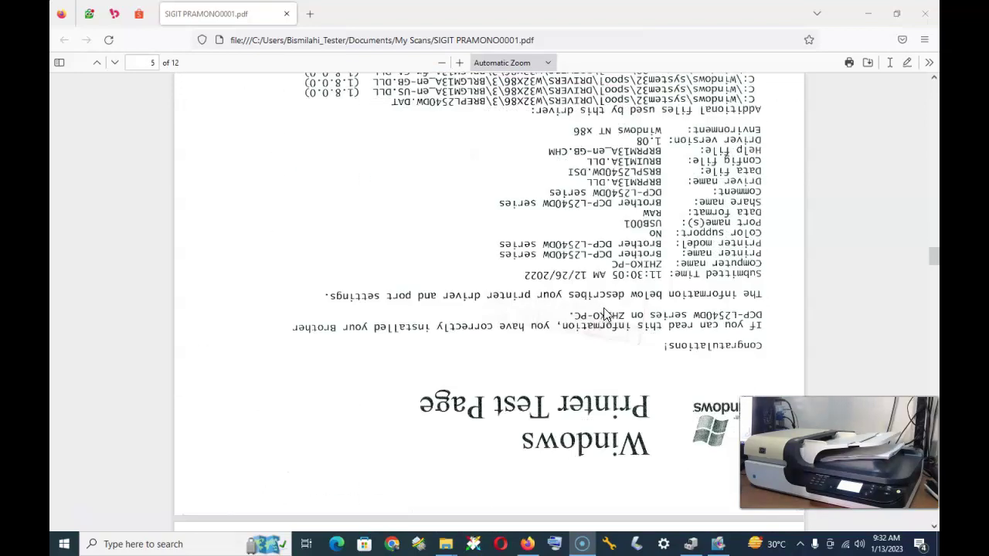
scroll(604, 317, down, 5)
scroll(603, 317, down, 5)
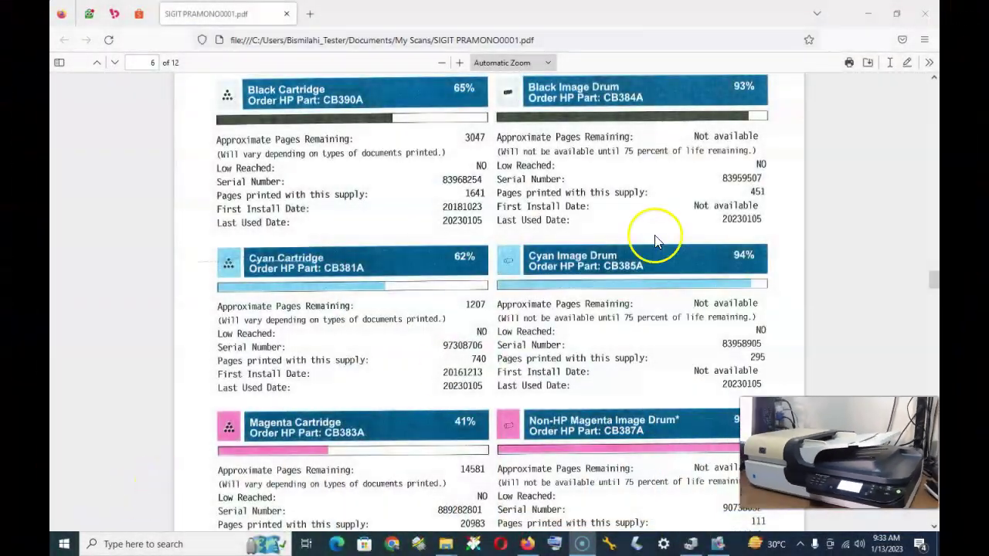
- Raise the Advanced Document Settings output resolution from 200 to 300 ppi
click(718, 544)
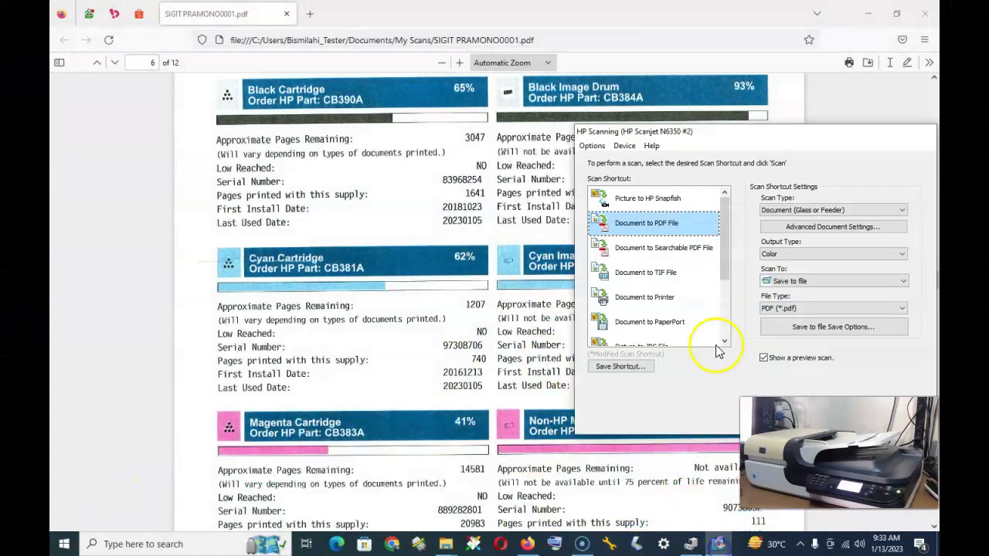
click(845, 232)
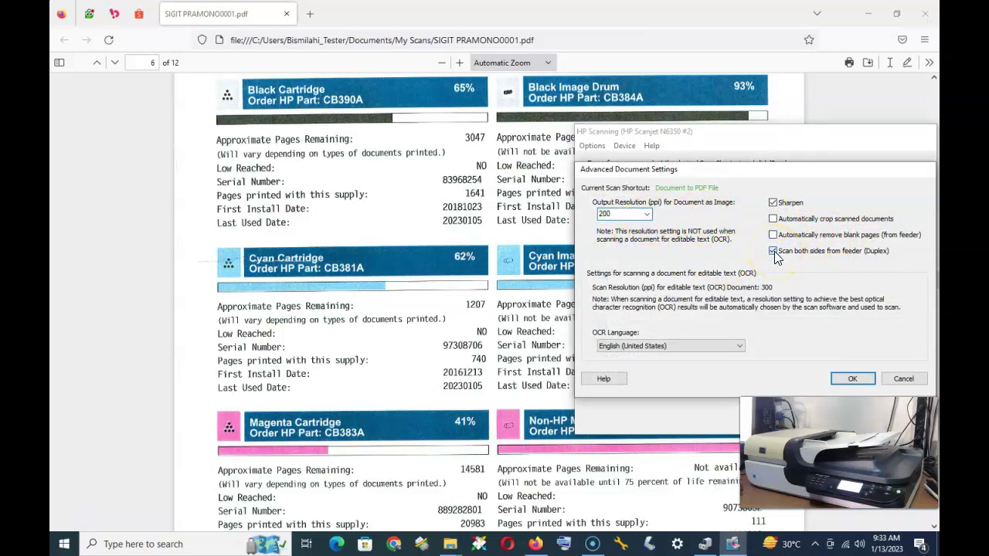
click(647, 215)
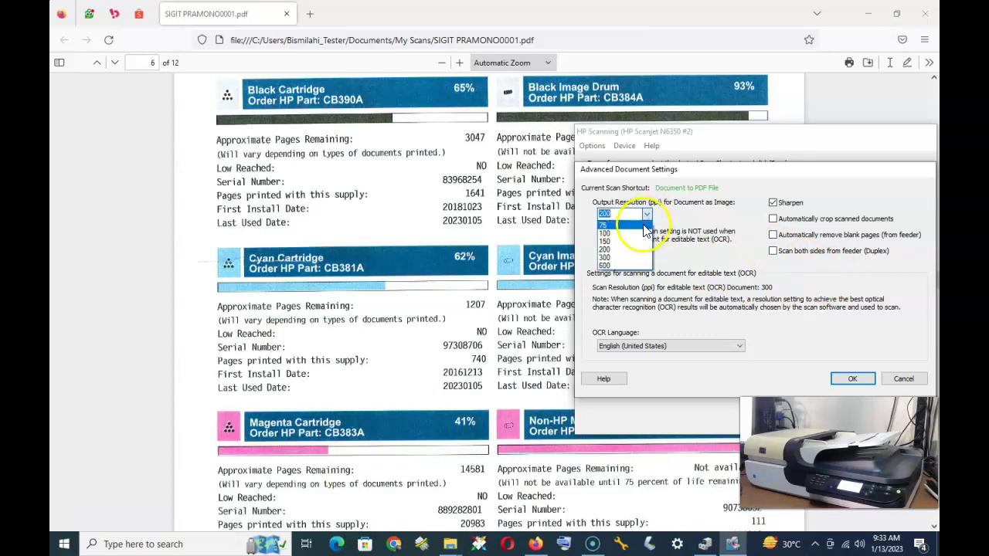
click(614, 259)
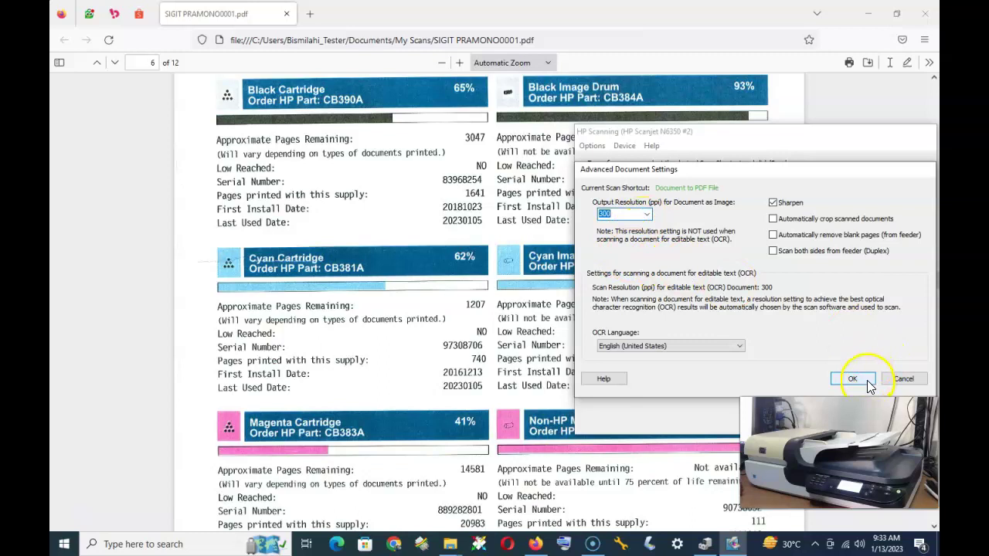
click(852, 378)
click(816, 341)
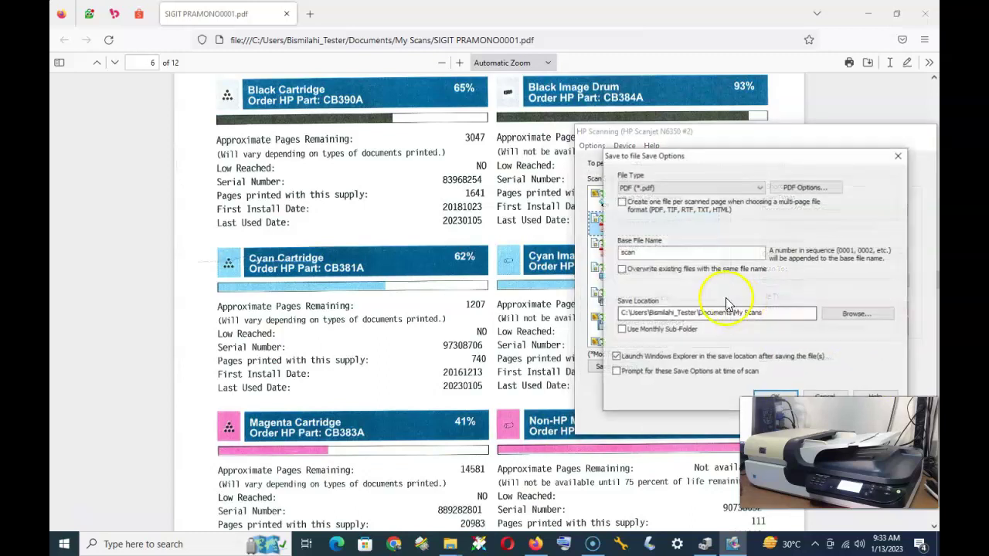
- Append ' PLATBED' to the base file name so saved scans are named 'scan PLATBED'
click(683, 255)
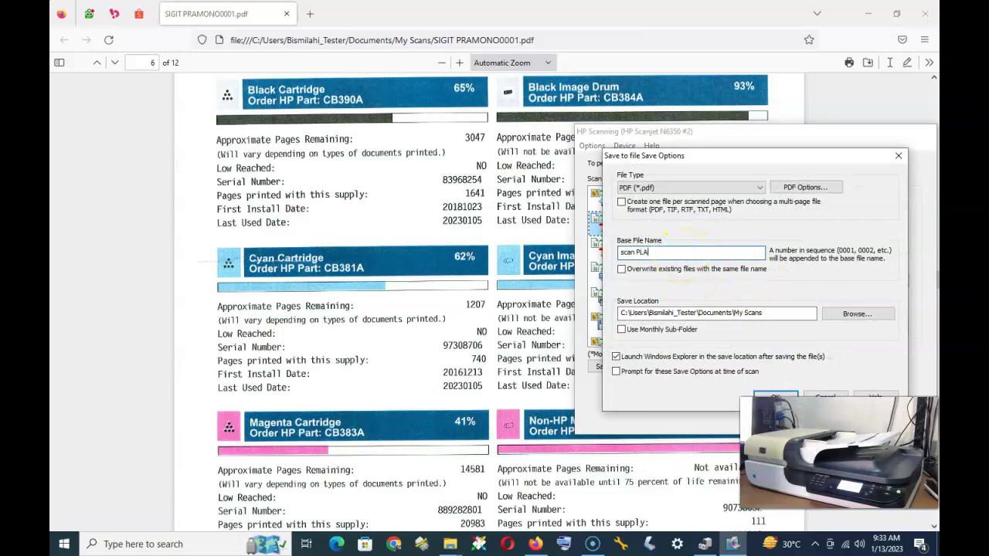
text(PLATBED)
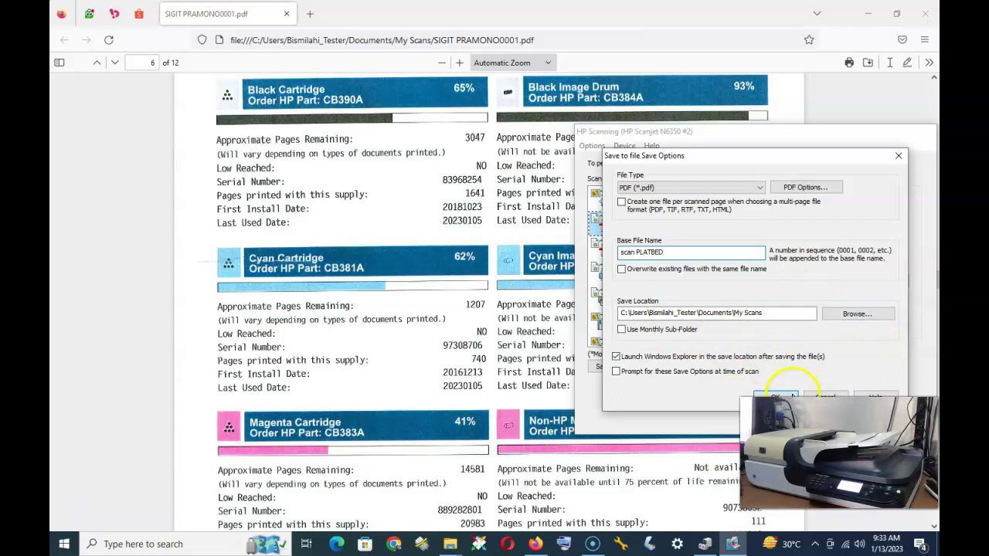
click(792, 397)
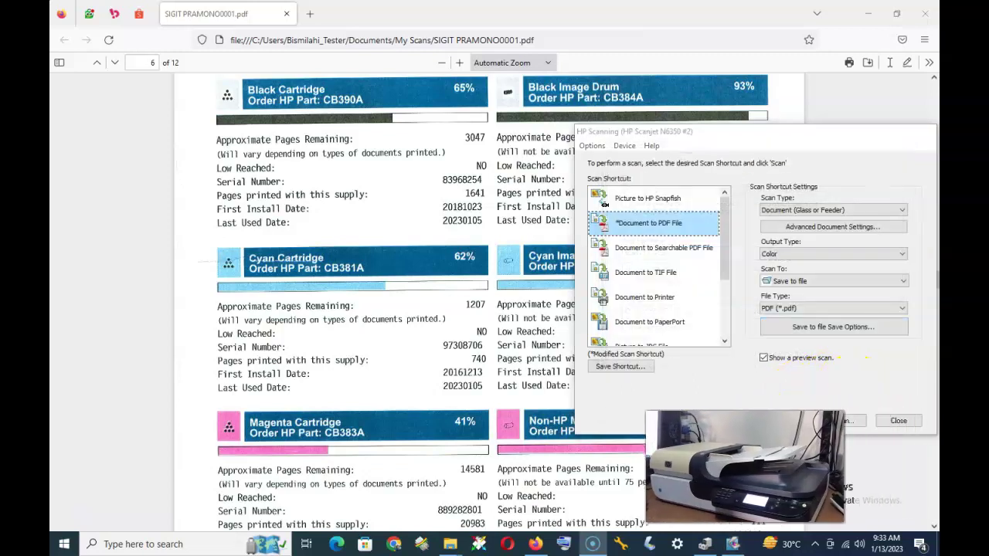
- Scan the lighthouse photo from the flatbed in 300 ppi colour and finish saving it
click(842, 421)
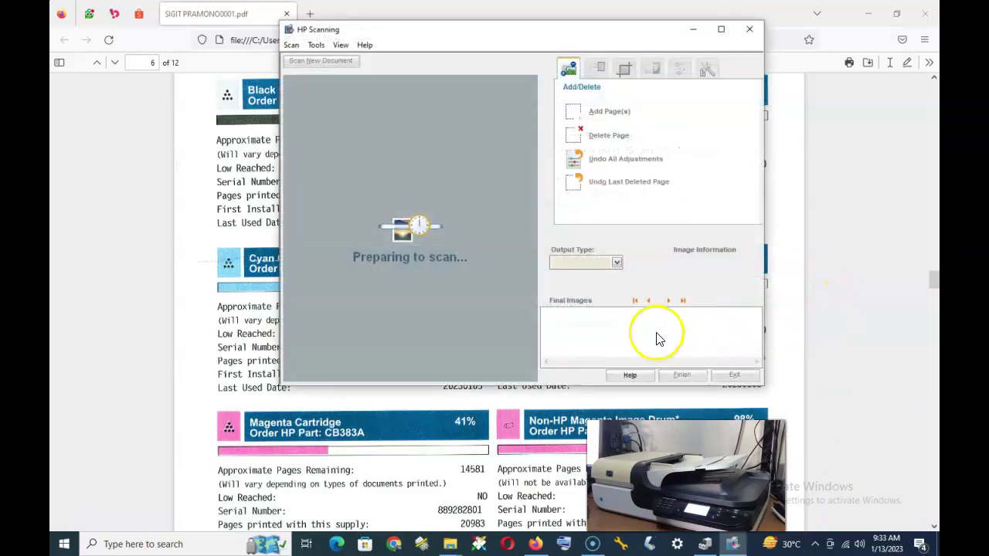
click(925, 15)
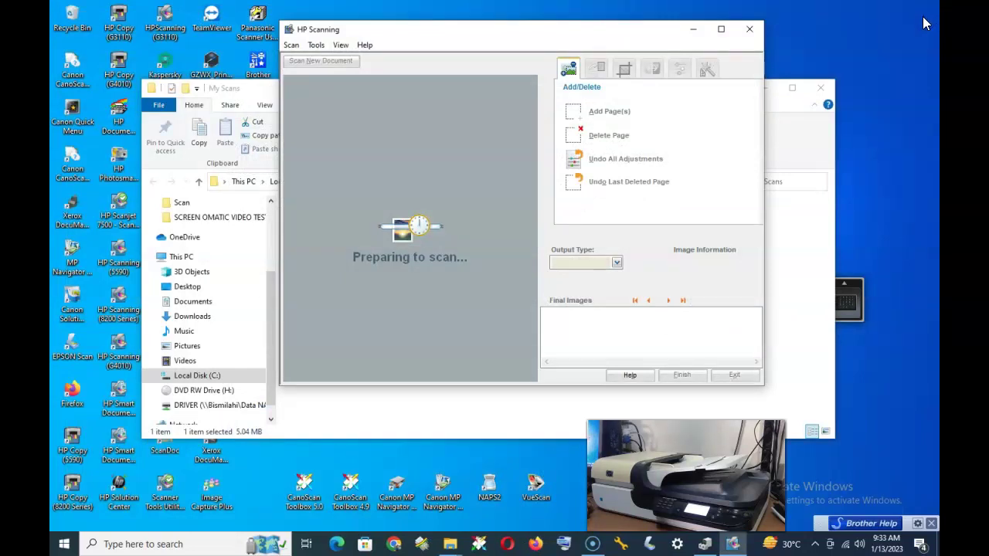
click(769, 91)
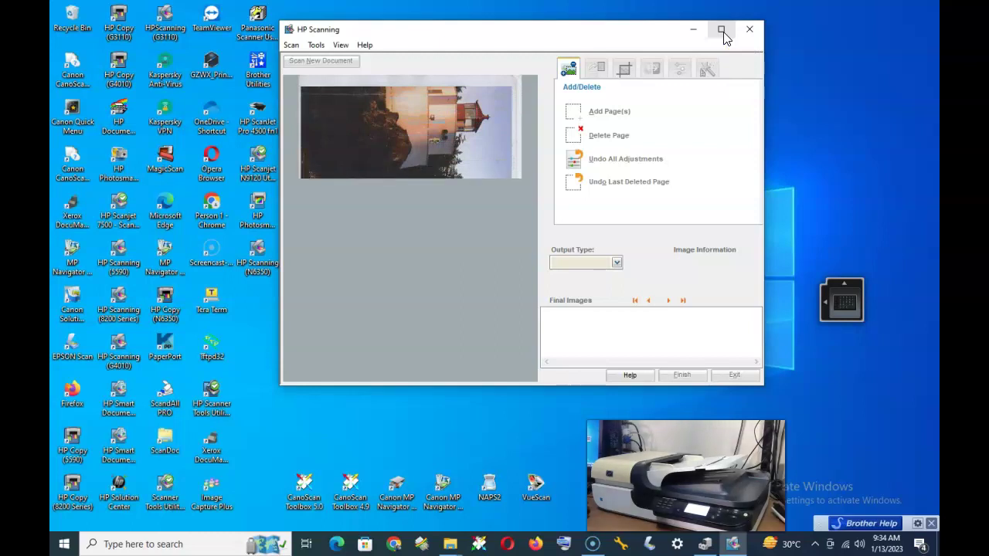
click(625, 82)
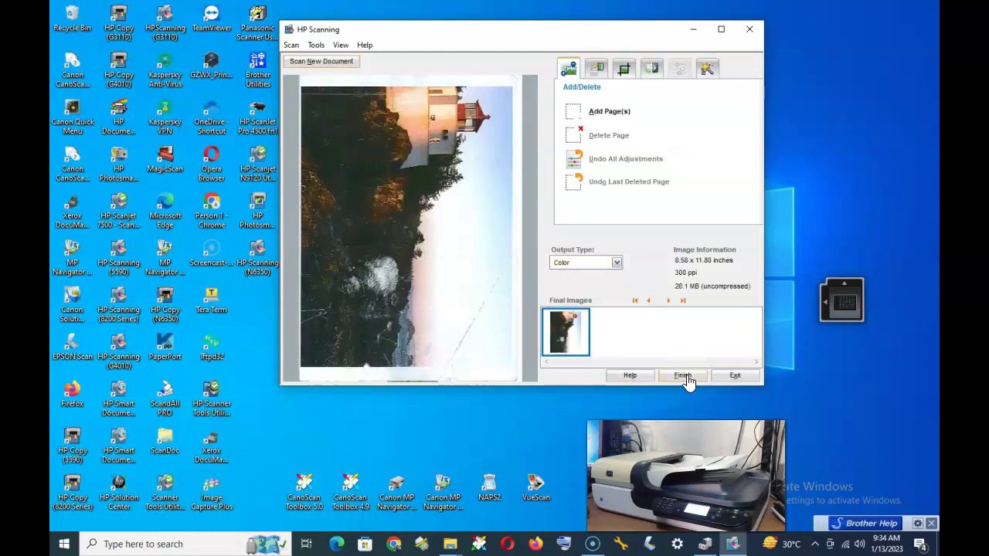
click(675, 377)
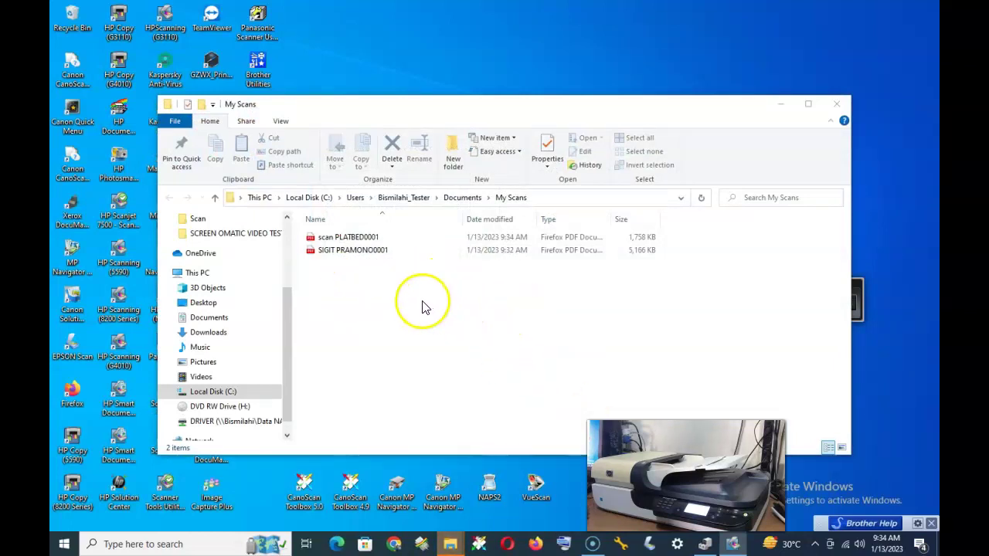
- Open the scan PLATBED0001 PDF from My Scans in Firefox
click(340, 239)
double_click(340, 240)
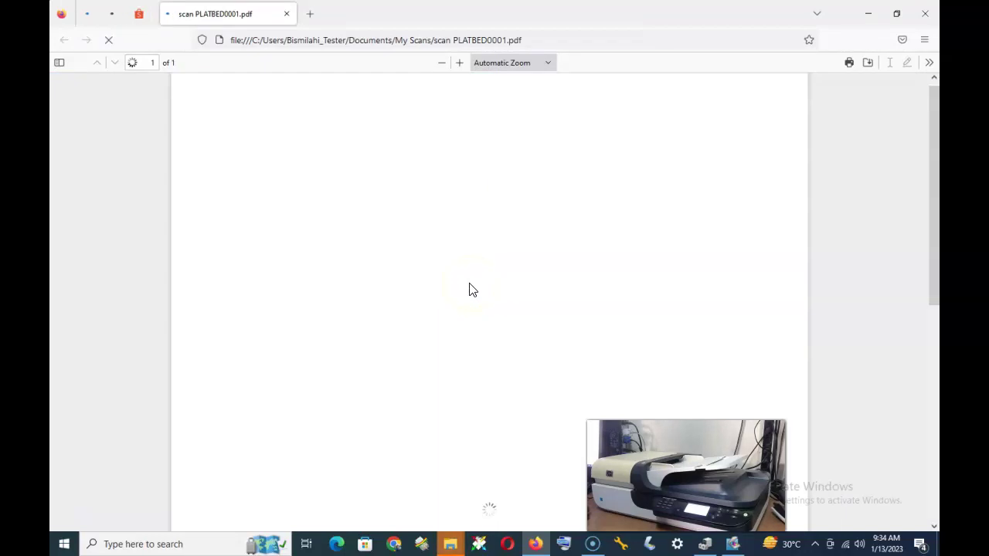
- Zoom the sideways lighthouse PDF out to 70% and bring up the » tools menu
scroll(552, 313, down, 5)
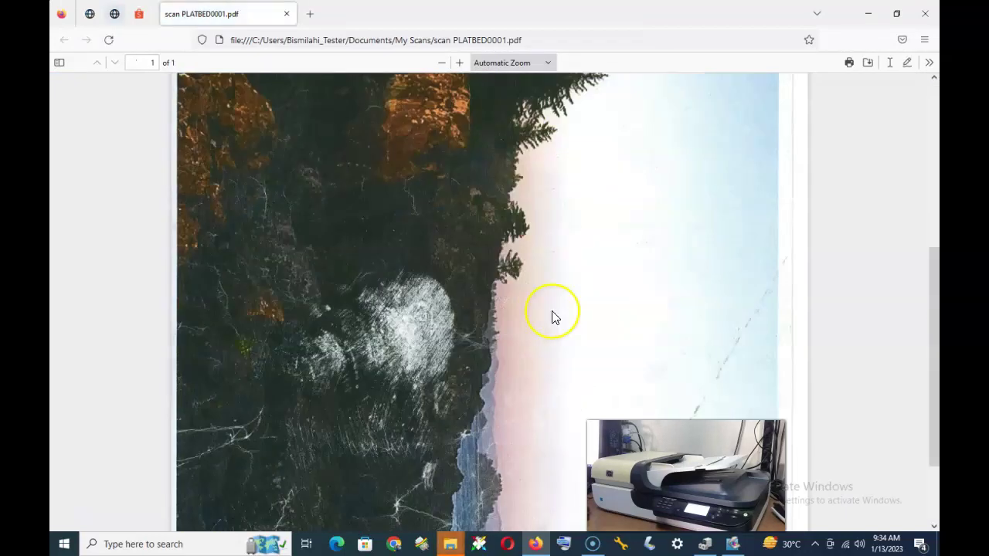
scroll(556, 311, up, 3)
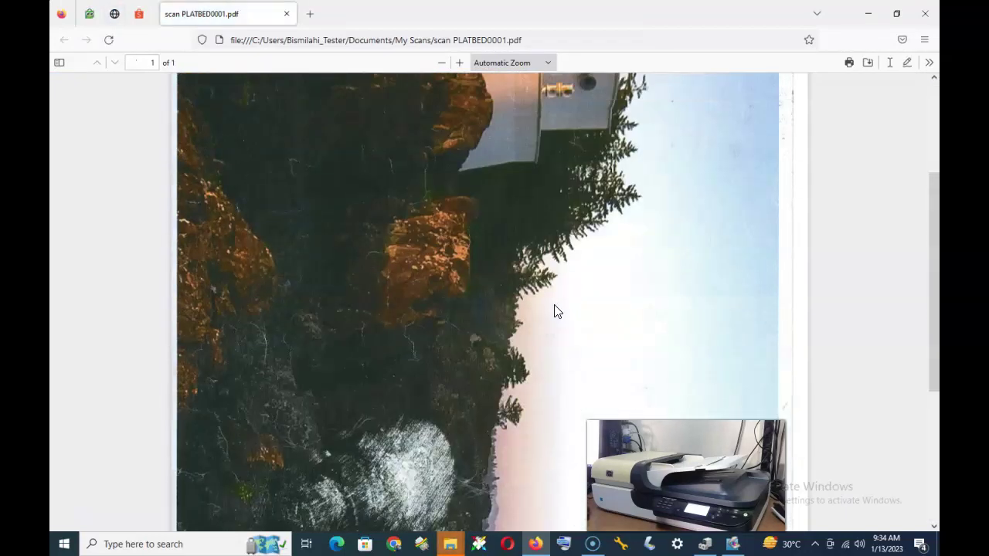
click(564, 123)
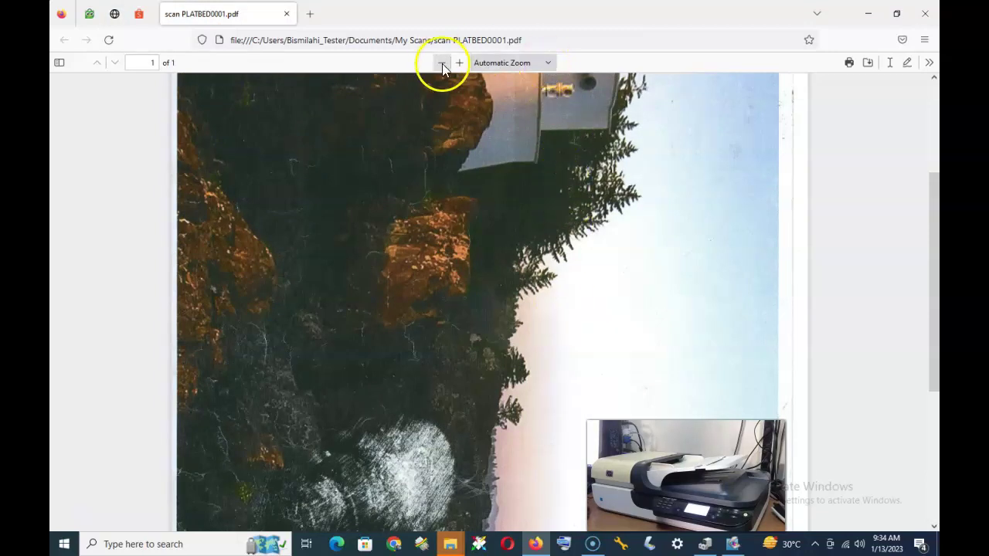
click(441, 63)
click(442, 63)
click(442, 63)
click(442, 63)
click(442, 63)
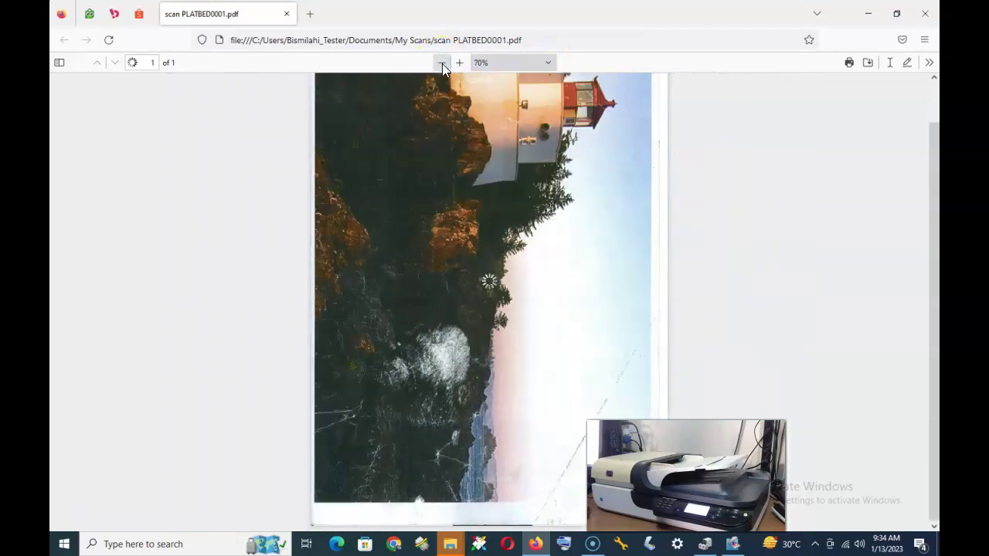
click(928, 66)
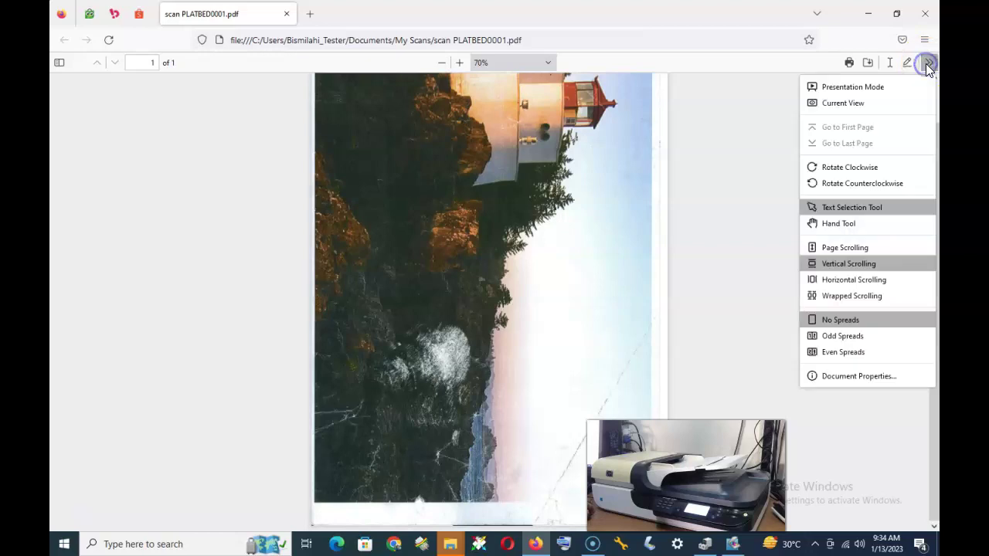
- Rotate the lighthouse page counterclockwise to upright landscape and zoom back to 100%
click(861, 184)
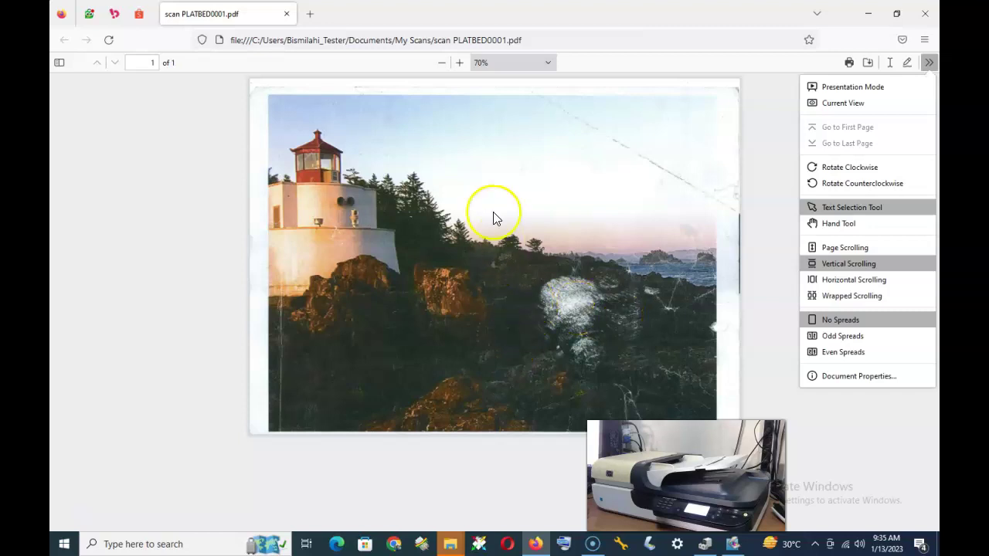
click(458, 61)
click(459, 62)
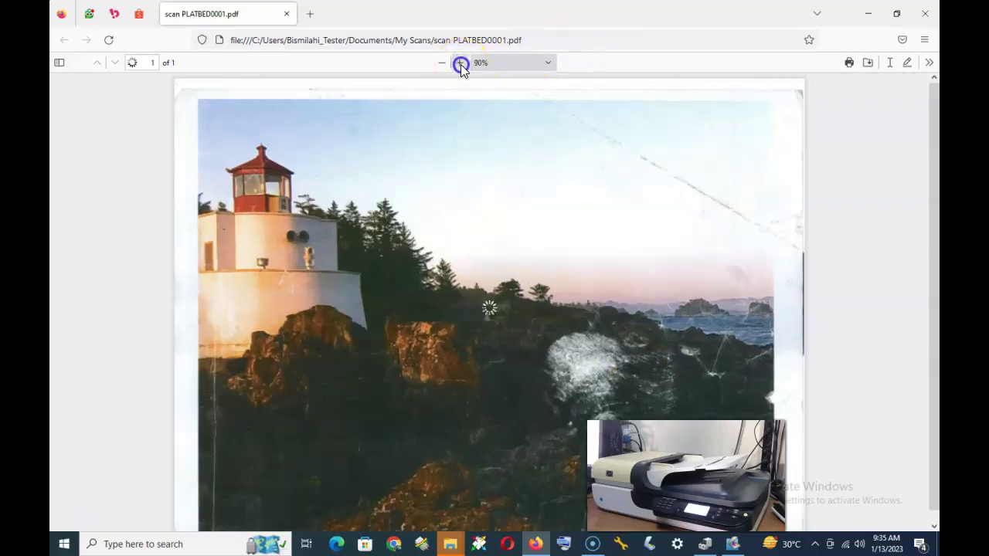
click(459, 62)
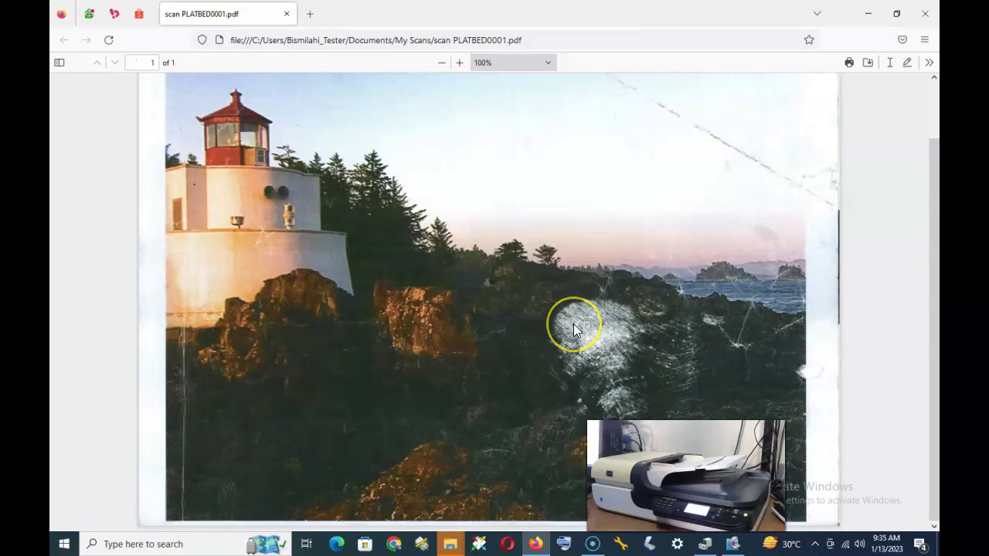
scroll(573, 328, up, 2)
scroll(573, 324, down, 2)
click(593, 328)
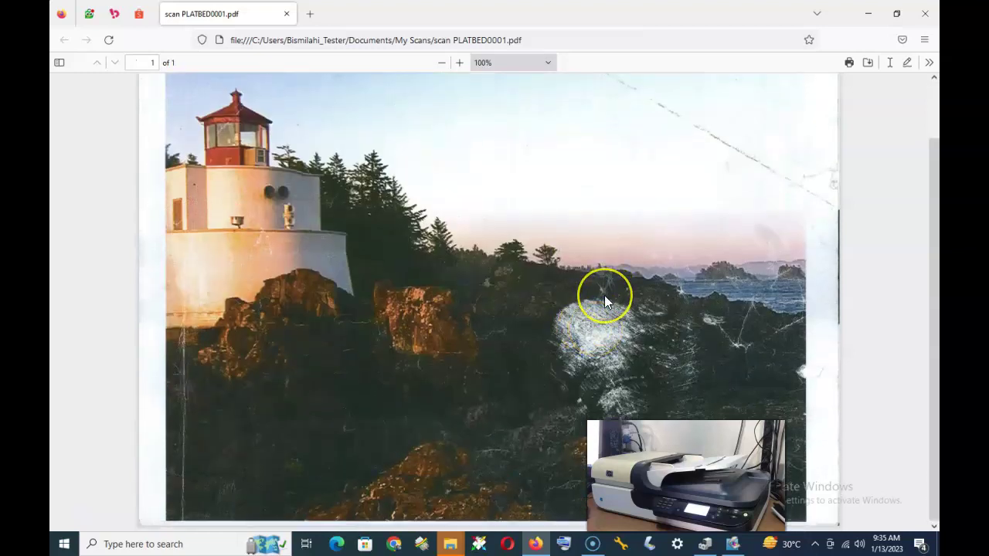